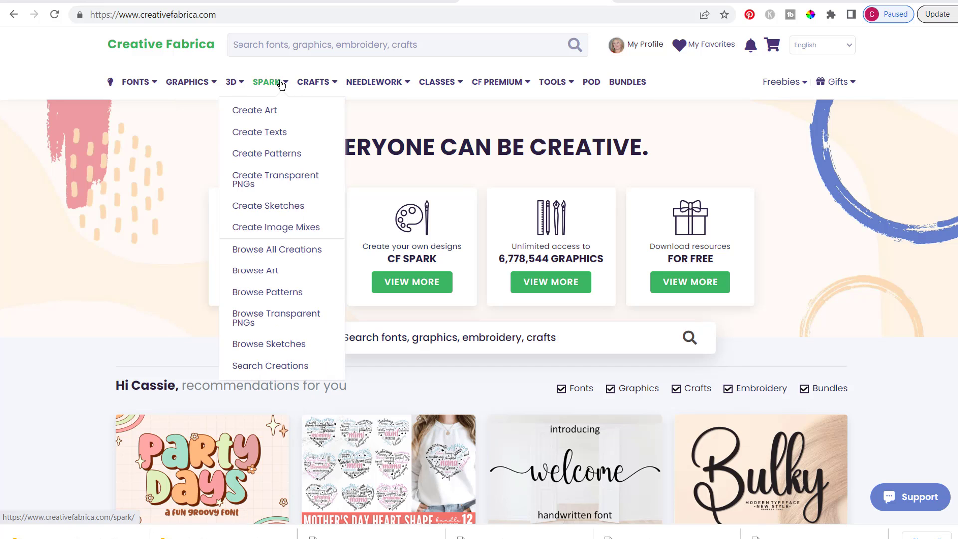
Open the Create Patterns tool from Spark and browse the earlier donut, coffee mug and pomeranian creations
{"action": "left_click", "coordinate": [277, 158]}
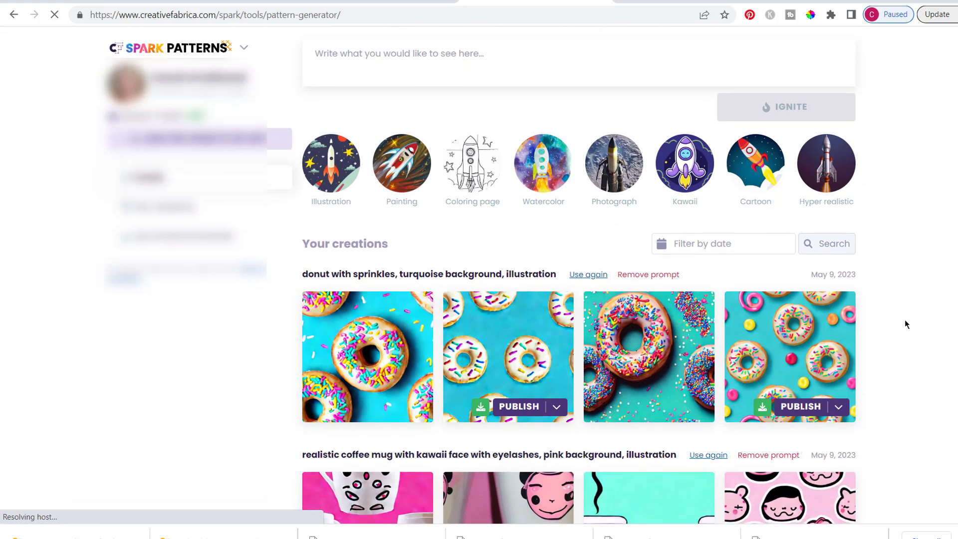
{"action": "scroll", "coordinate": [905, 323], "scroll_direction": "down", "scroll_amount": 3}
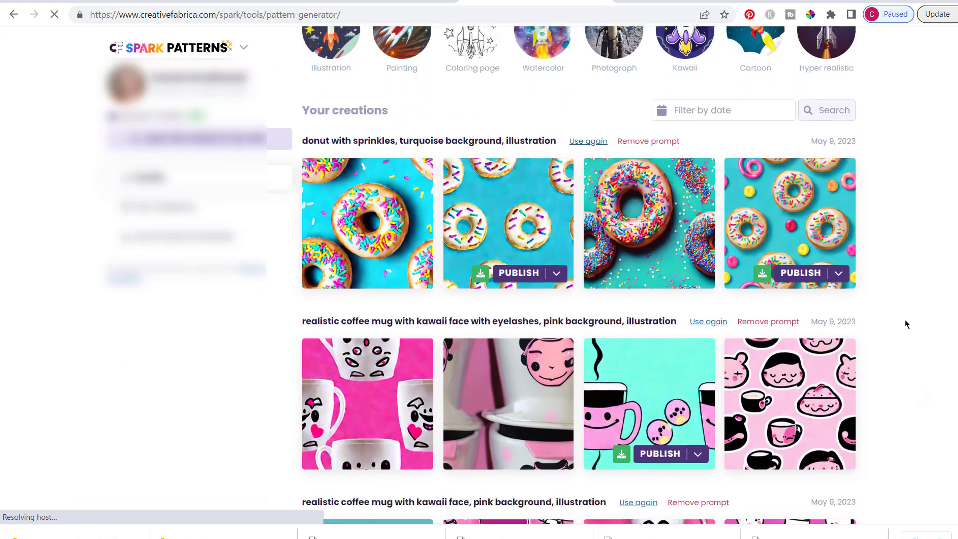
{"action": "mouse_move", "coordinate": [803, 214]}
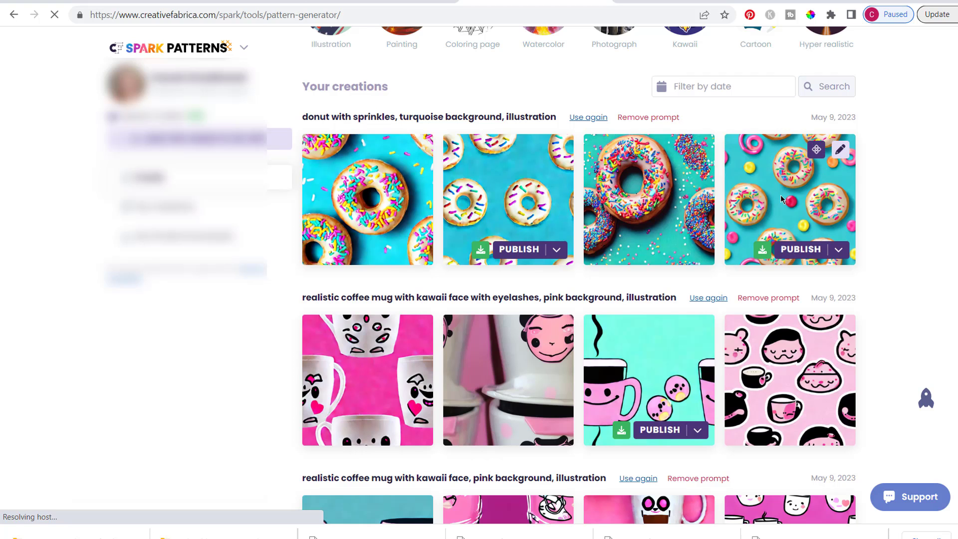
{"action": "scroll", "coordinate": [893, 274], "scroll_direction": "down", "scroll_amount": 3}
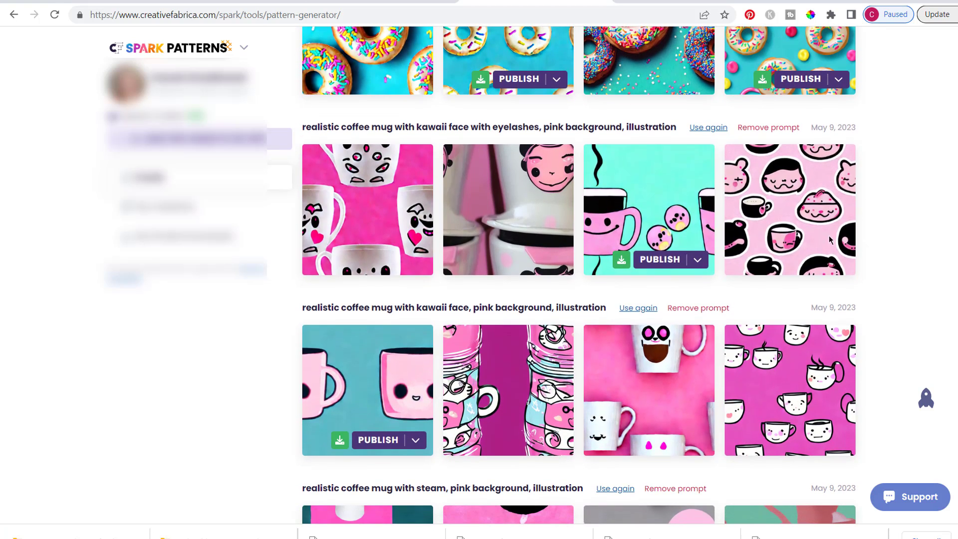
{"action": "mouse_move", "coordinate": [639, 204]}
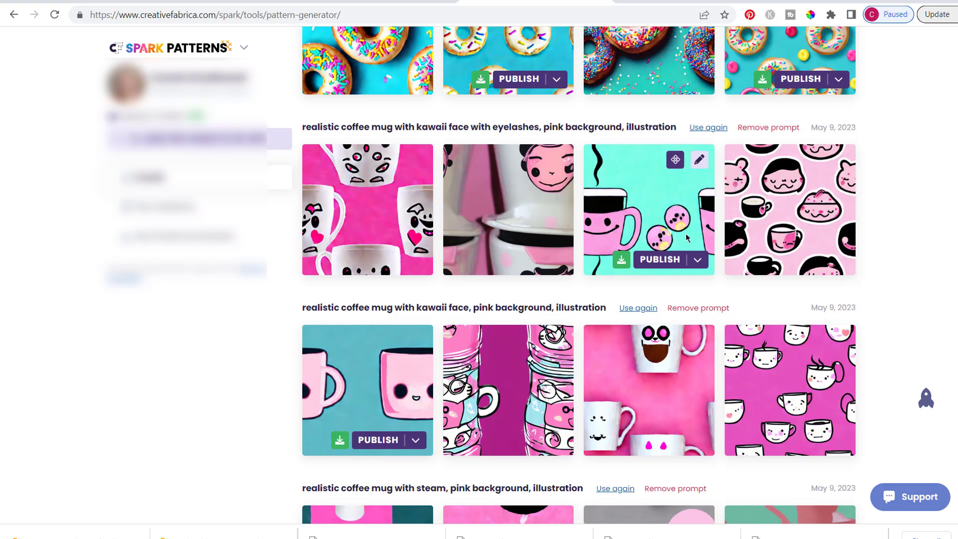
{"action": "scroll", "coordinate": [879, 265], "scroll_direction": "down", "scroll_amount": 4}
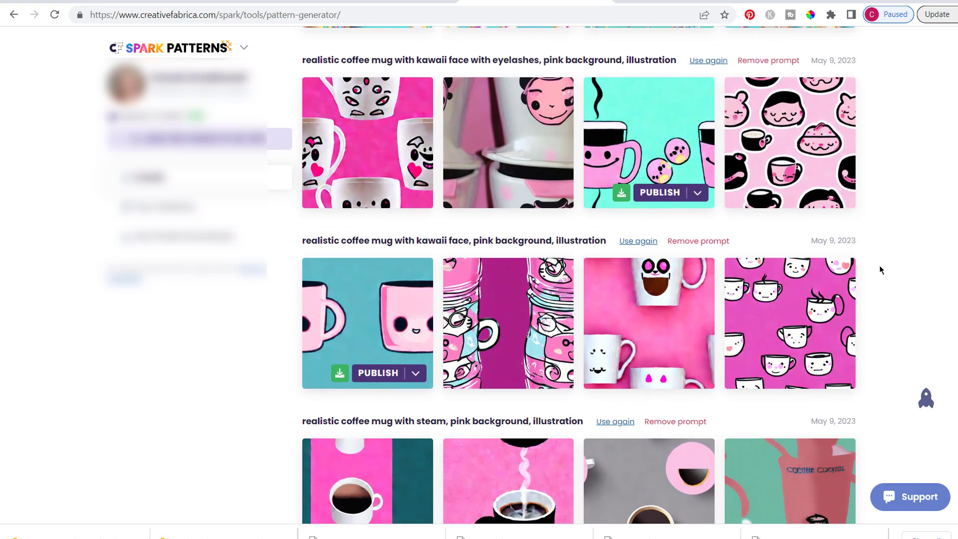
{"action": "scroll", "coordinate": [879, 265], "scroll_direction": "down", "scroll_amount": 4}
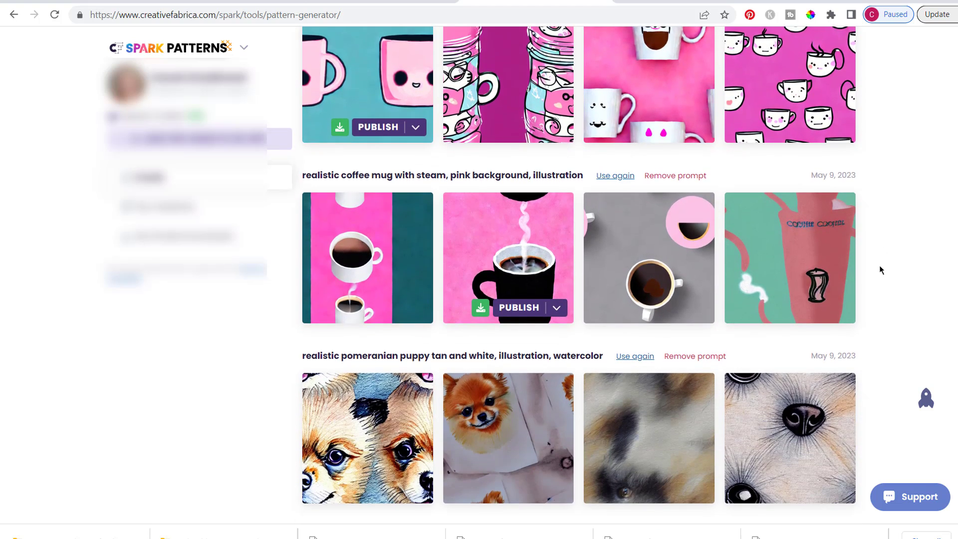
{"action": "mouse_move", "coordinate": [524, 147]}
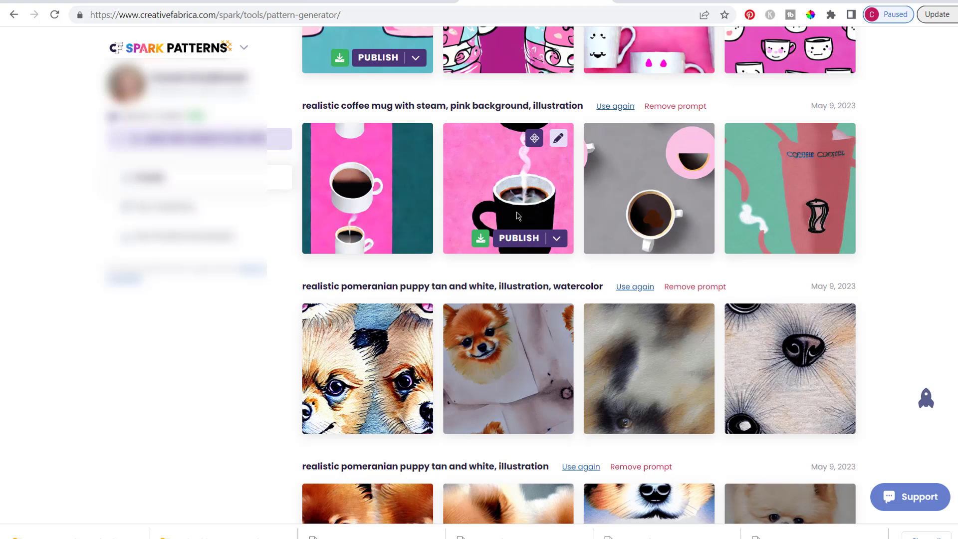
{"action": "scroll", "coordinate": [897, 308], "scroll_direction": "down", "scroll_amount": 5}
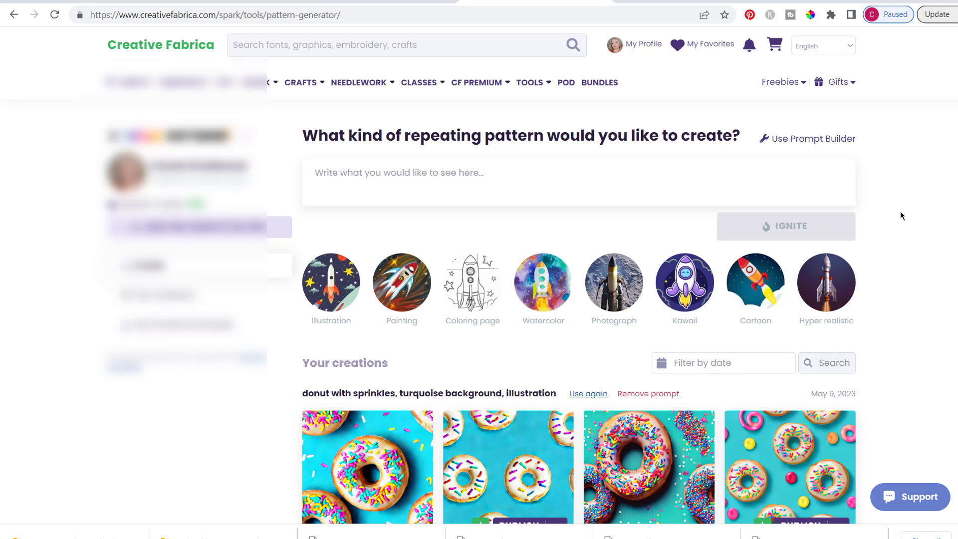
Generate repeating patterns from the prompt "very detailed cute baby kitten with purple background"
{"action": "type", "text": "cute baby kitten"}
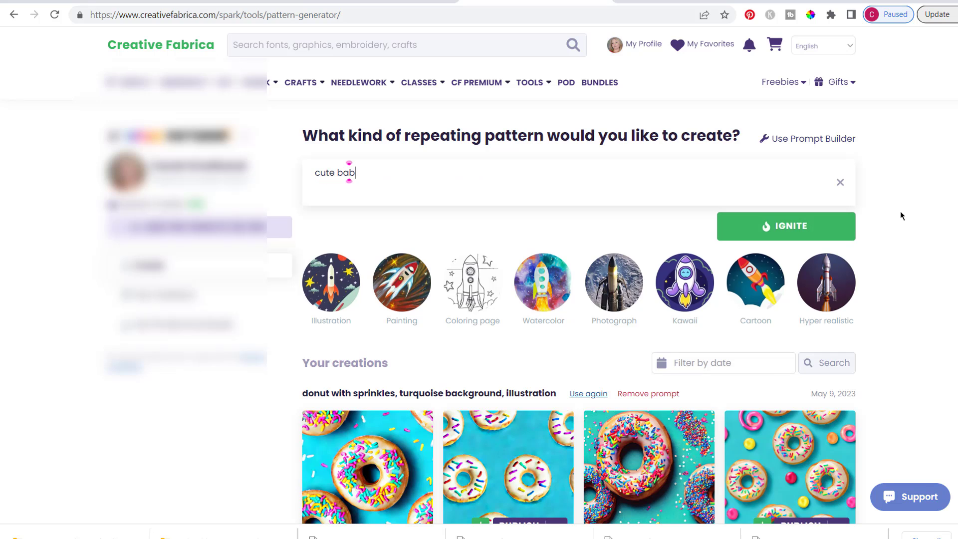
{"action": "left_click", "coordinate": [315, 171]}
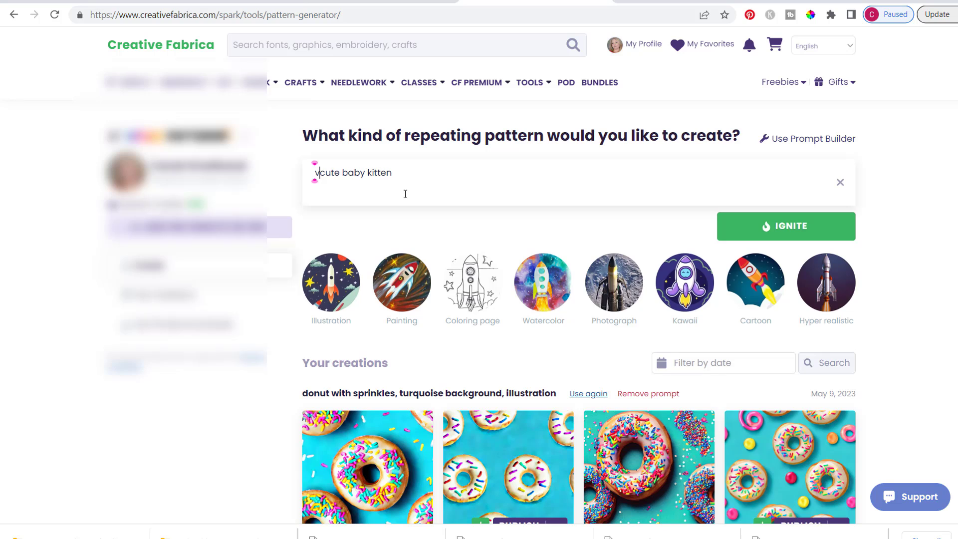
{"action": "type", "text": "very detailed"}
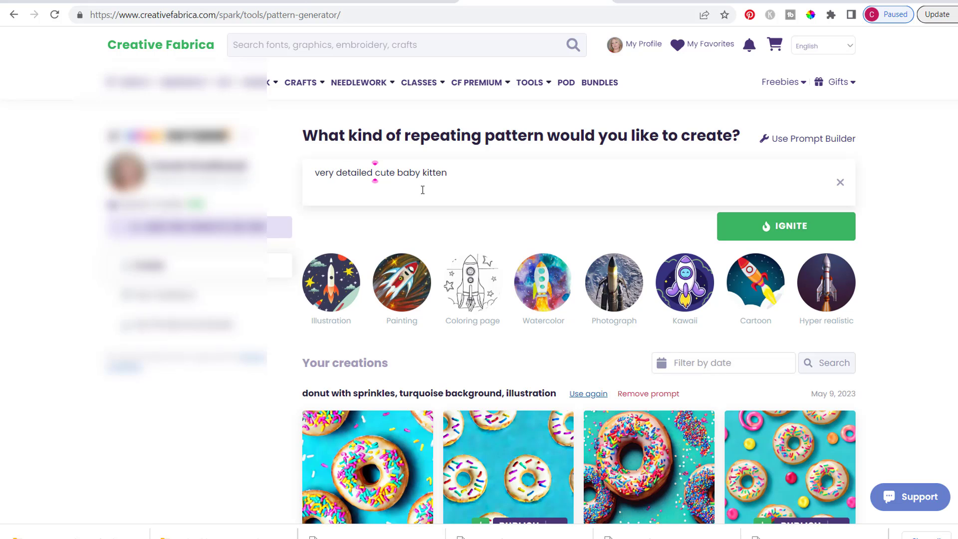
{"action": "left_click", "coordinate": [452, 173]}
{"action": "type", "text": "with purple background"}
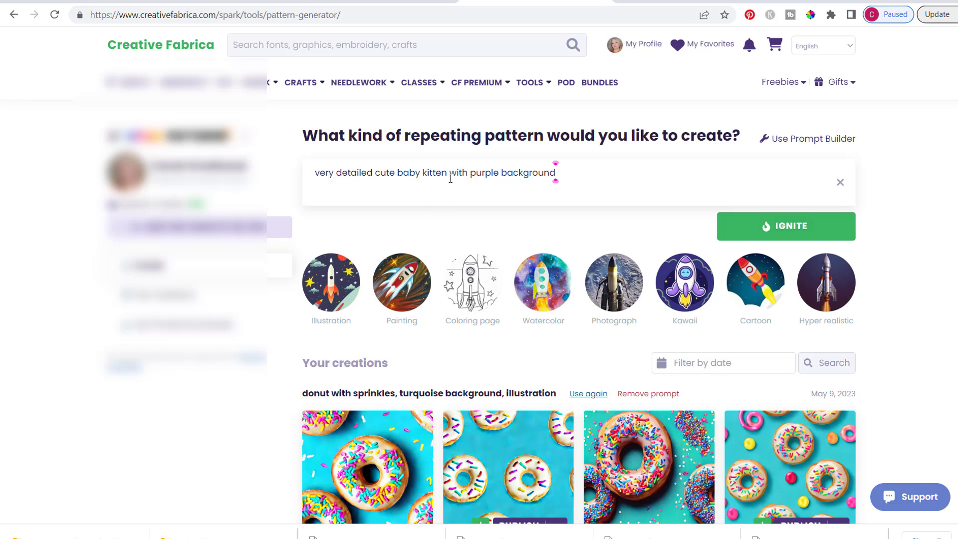
{"action": "left_click", "coordinate": [787, 228]}
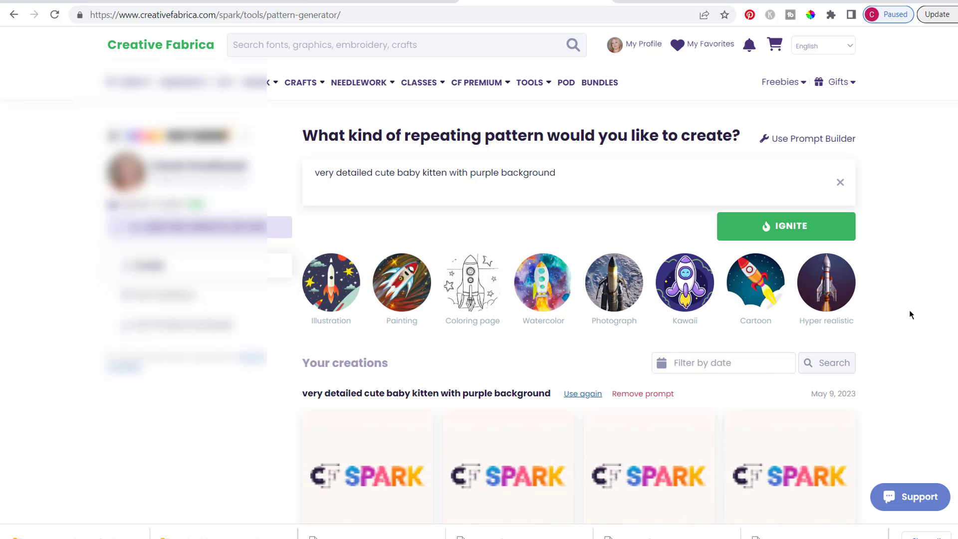
Change the prompt to "very detailed sketch of cute baby kittens", add the Illustration style and generate new patterns
{"action": "scroll", "coordinate": [909, 311], "scroll_direction": "down", "scroll_amount": 1}
{"action": "scroll", "coordinate": [909, 314], "scroll_direction": "down", "scroll_amount": 4}
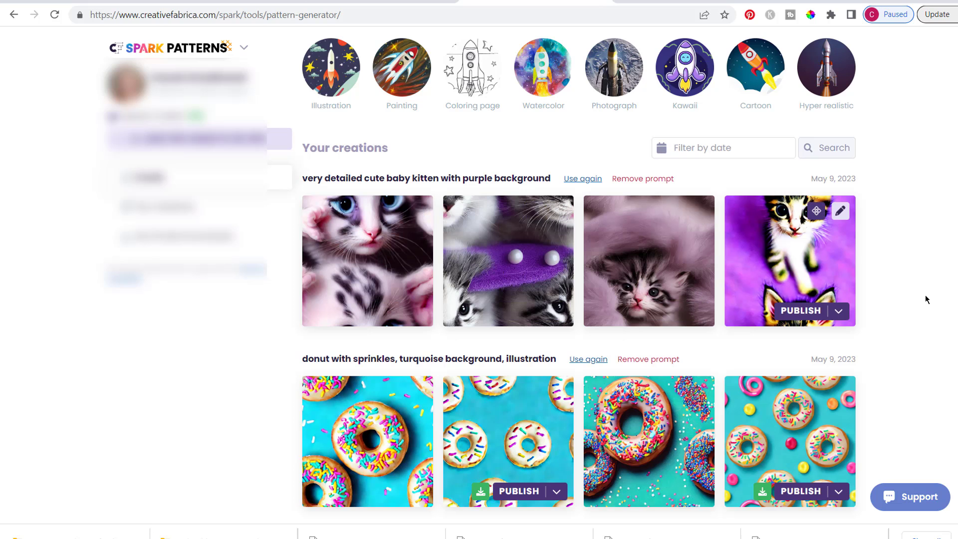
{"action": "scroll", "coordinate": [374, 81], "scroll_direction": "up", "scroll_amount": 3}
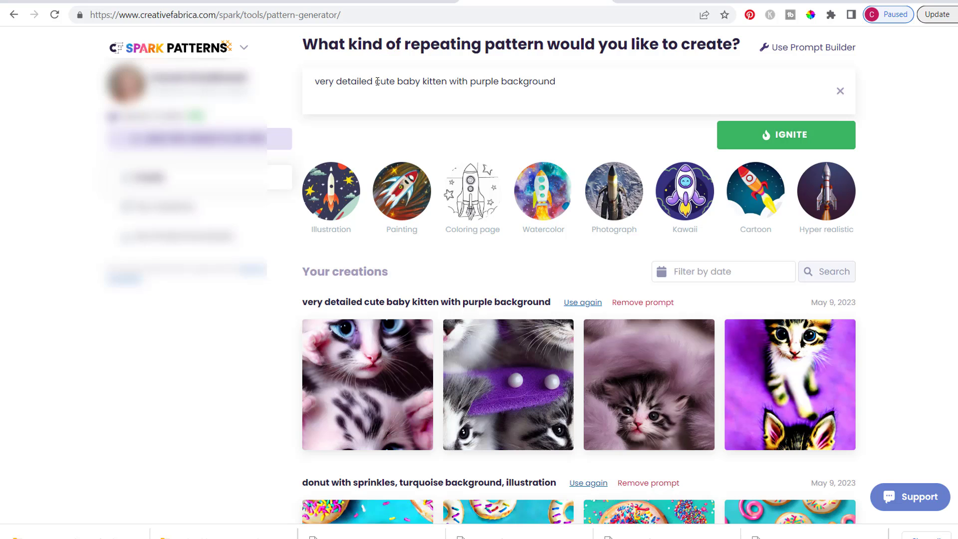
{"action": "left_click", "coordinate": [375, 81]}
{"action": "type", "text": "sketch of a cute"}
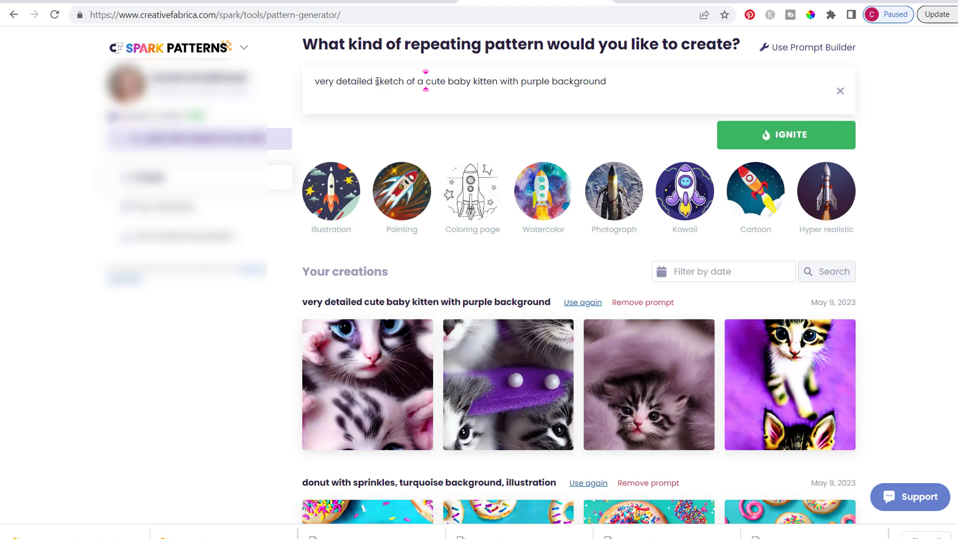
{"action": "left_click_drag", "start_coordinate": [606, 82], "coordinate": [496, 73]}
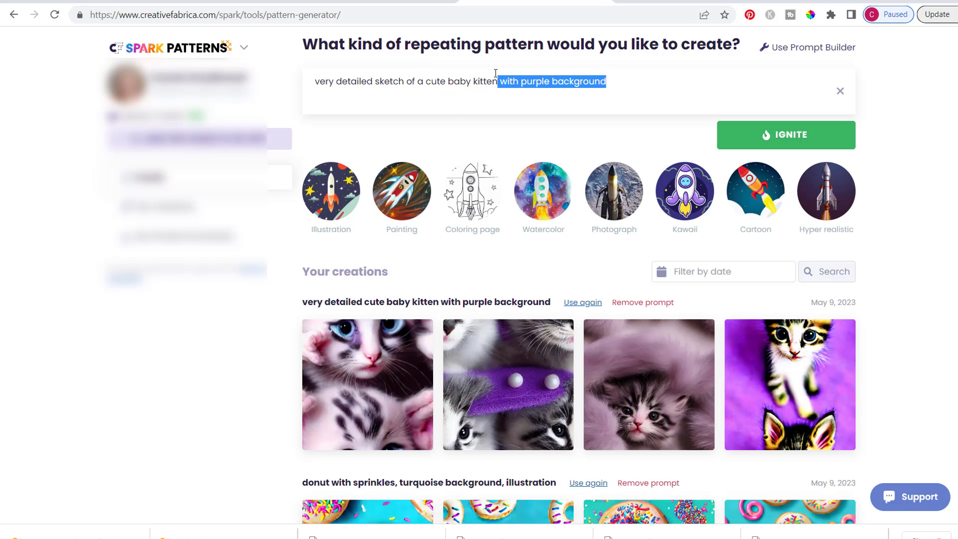
{"action": "key", "text": "BackSpace"}
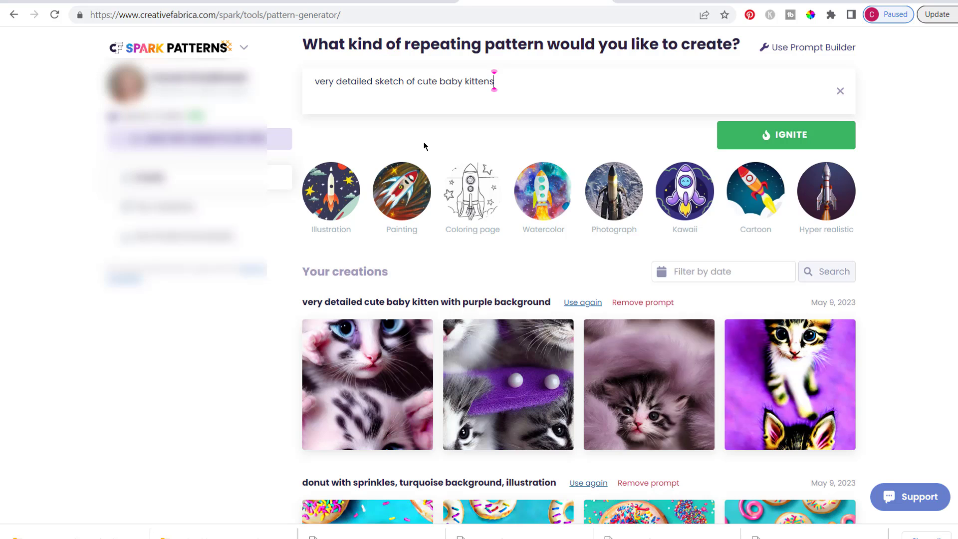
{"action": "left_click", "coordinate": [338, 193]}
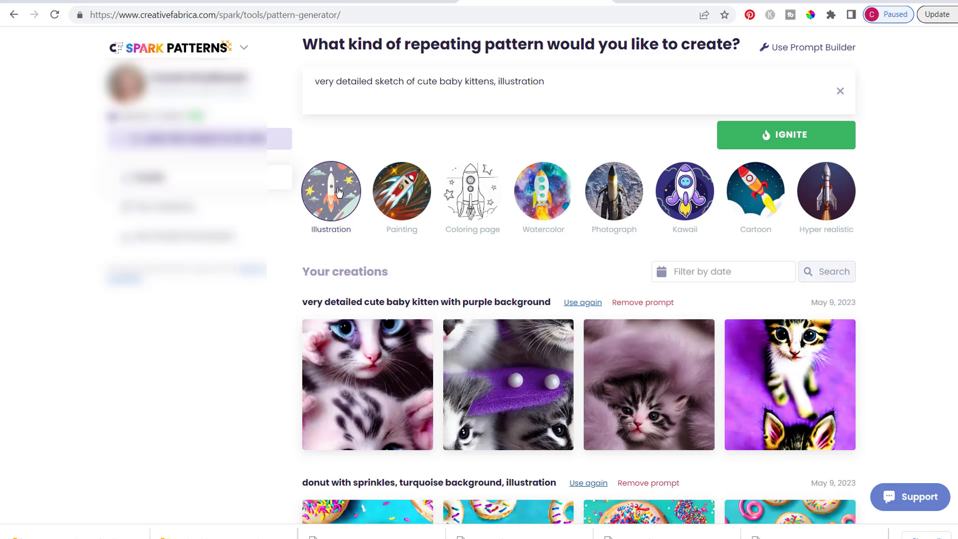
{"action": "left_click", "coordinate": [776, 142]}
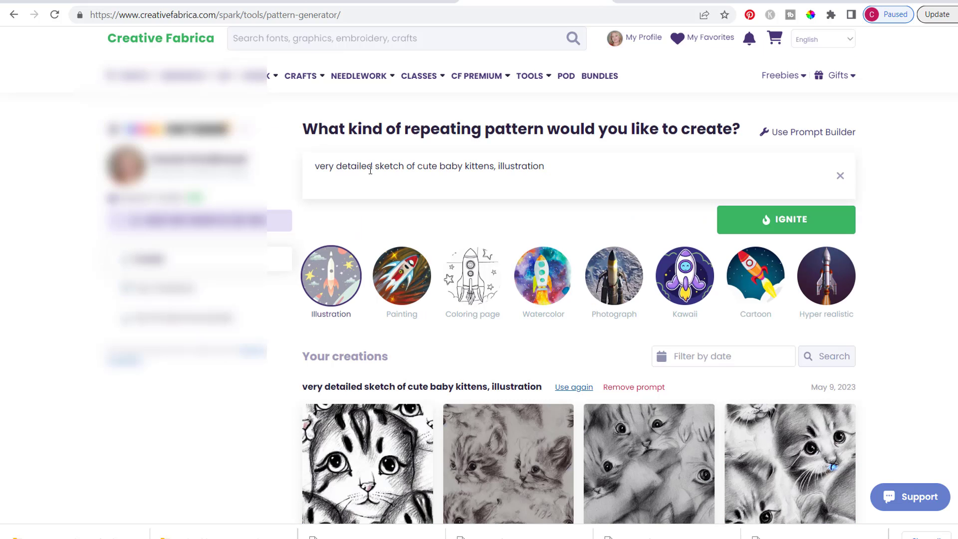
Remove "sketch of" from the prompt and generate patterns for "very detailed cute baby kittens, illustration"
{"action": "mouse_move", "coordinate": [418, 167]}
{"action": "left_mouse_down"}
{"action": "mouse_move", "coordinate": [366, 167]}
{"action": "mouse_move", "coordinate": [375, 167]}
{"action": "left_mouse_up"}
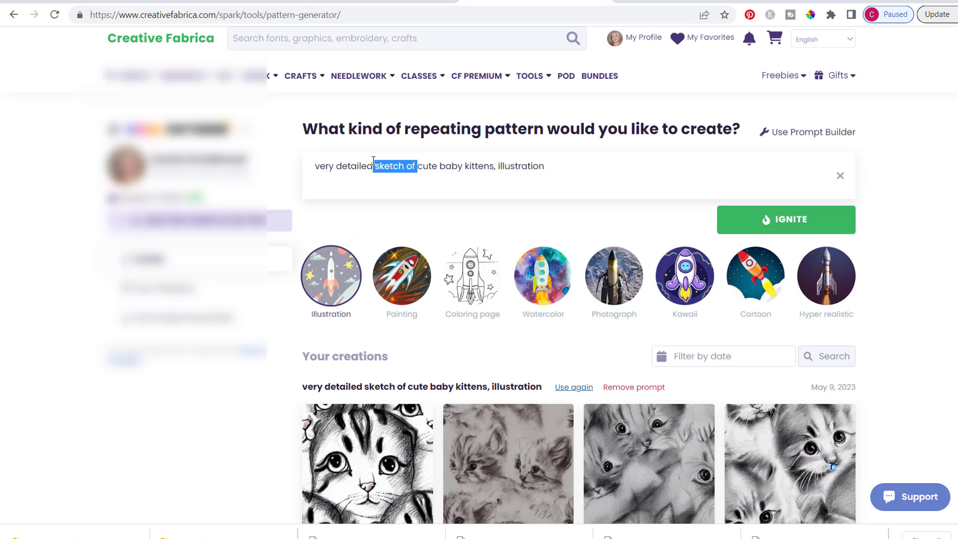
{"action": "key", "text": "BackSpace"}
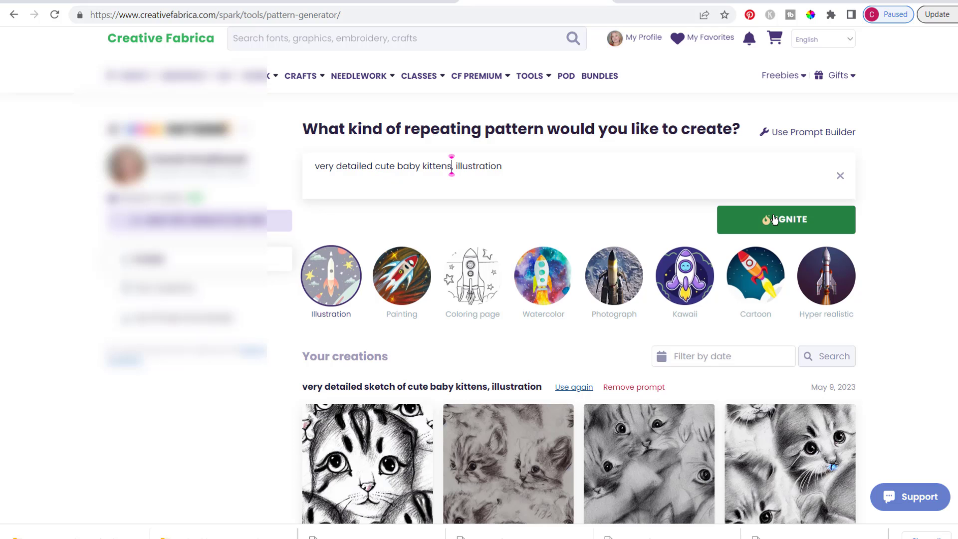
{"action": "left_click", "coordinate": [772, 220]}
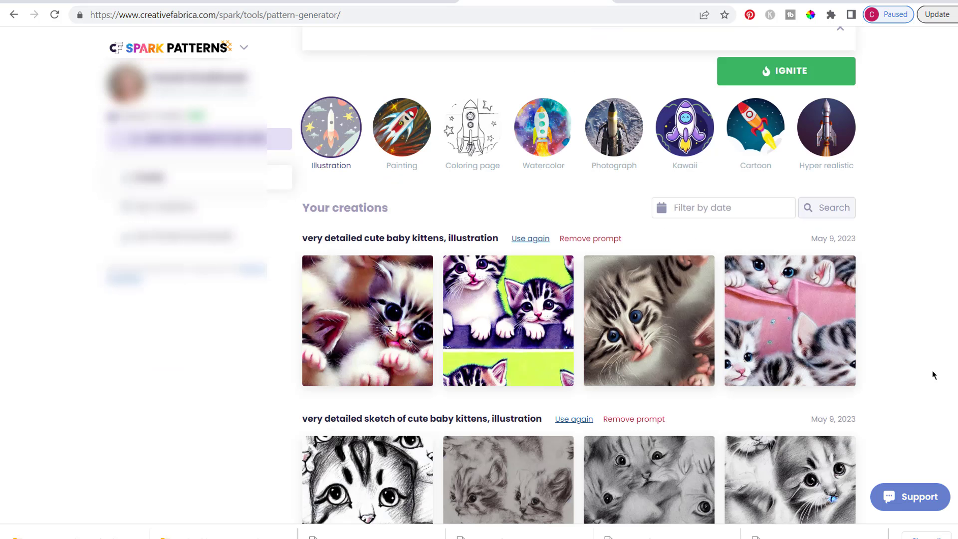
Preview the first kitten illustration as a repeating pattern, zoom out fully to check the repeat, and close the preview
{"action": "mouse_move", "coordinate": [644, 337]}
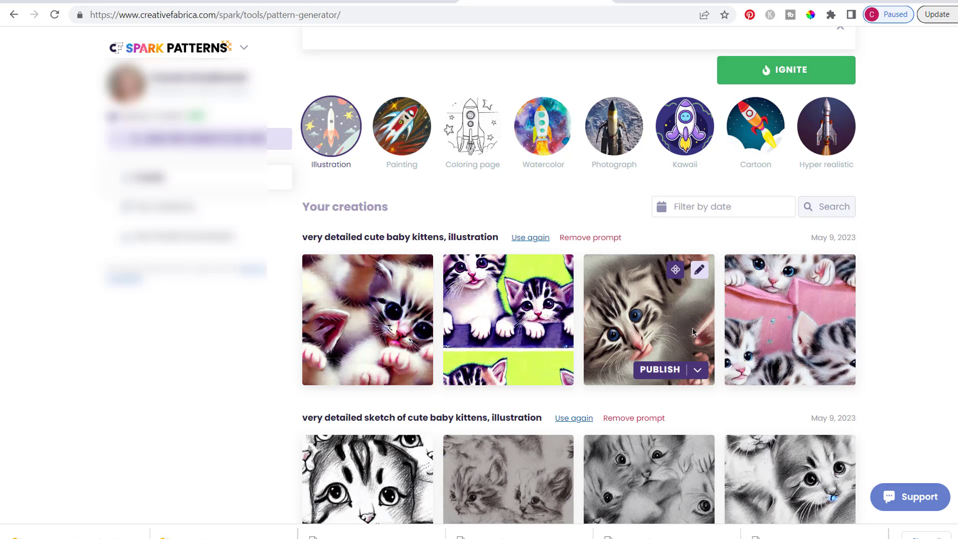
{"action": "left_click", "coordinate": [418, 273]}
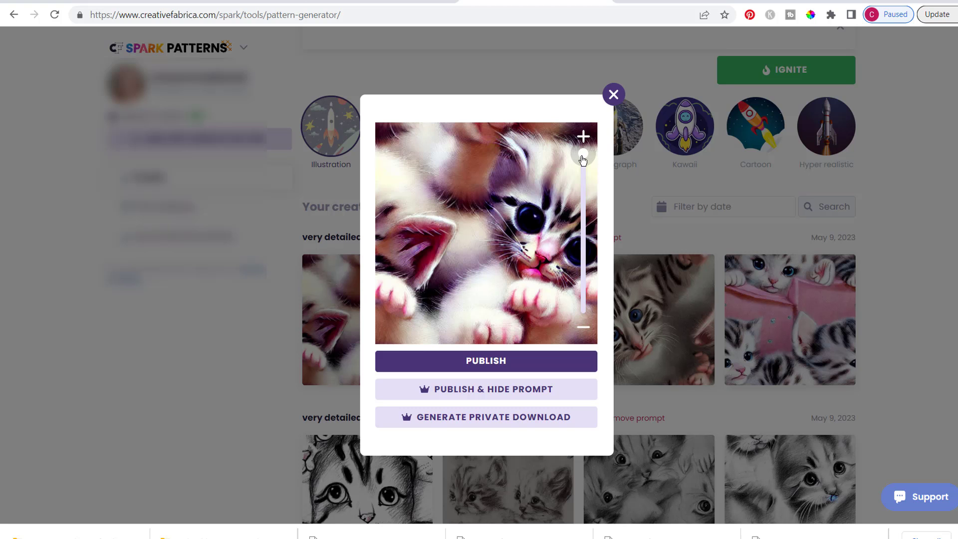
{"action": "left_click_drag", "start_coordinate": [583, 160], "coordinate": [562, 330]}
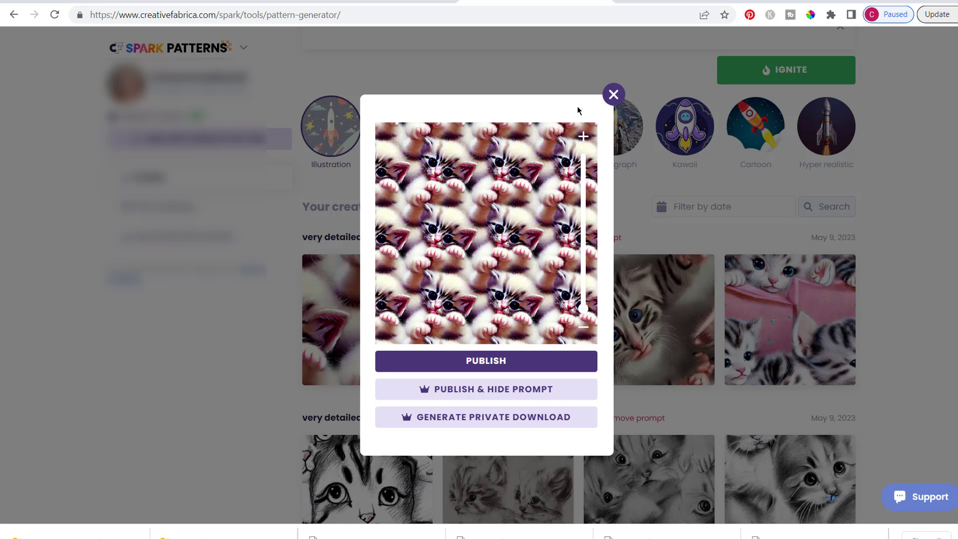
{"action": "left_click", "coordinate": [613, 93]}
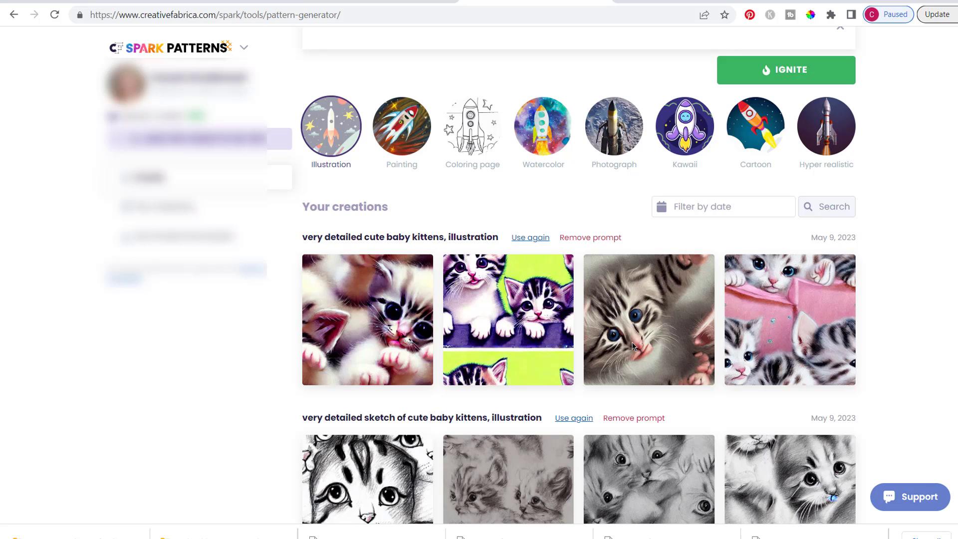
Preview the purple and lime-green kitten illustration as a zoomed-out repeating pattern, then close the preview
{"action": "mouse_move", "coordinate": [627, 308]}
{"action": "mouse_move", "coordinate": [497, 314]}
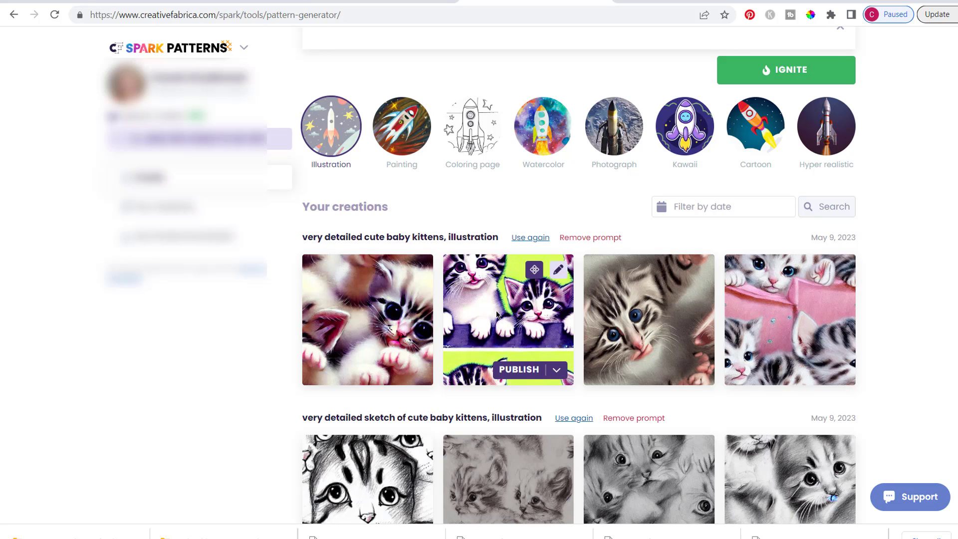
{"action": "left_click", "coordinate": [558, 273]}
{"action": "mouse_move", "coordinate": [583, 308]}
{"action": "left_mouse_down"}
{"action": "mouse_move", "coordinate": [584, 206]}
{"action": "mouse_move", "coordinate": [583, 307]}
{"action": "left_mouse_up"}
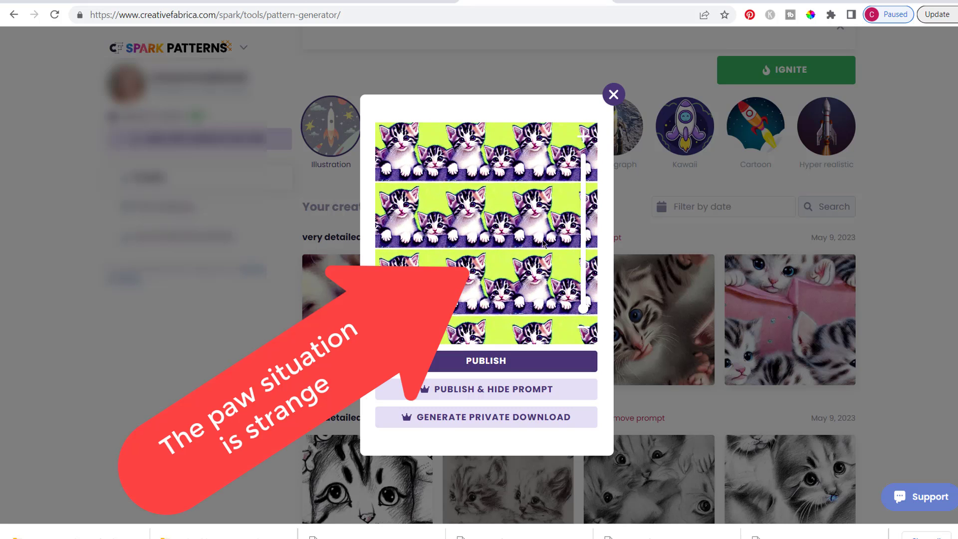
{"action": "left_click", "coordinate": [613, 94]}
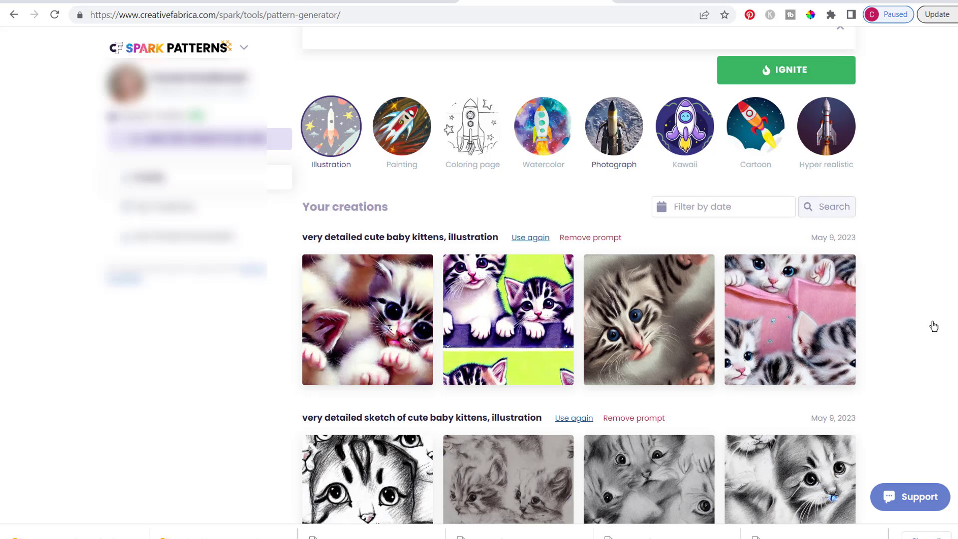
Preview the kitten illustration with the pink background as a repeating pattern at different zoom levels
{"action": "left_click", "coordinate": [827, 275]}
{"action": "left_click_drag", "start_coordinate": [562, 313], "coordinate": [556, 223]}
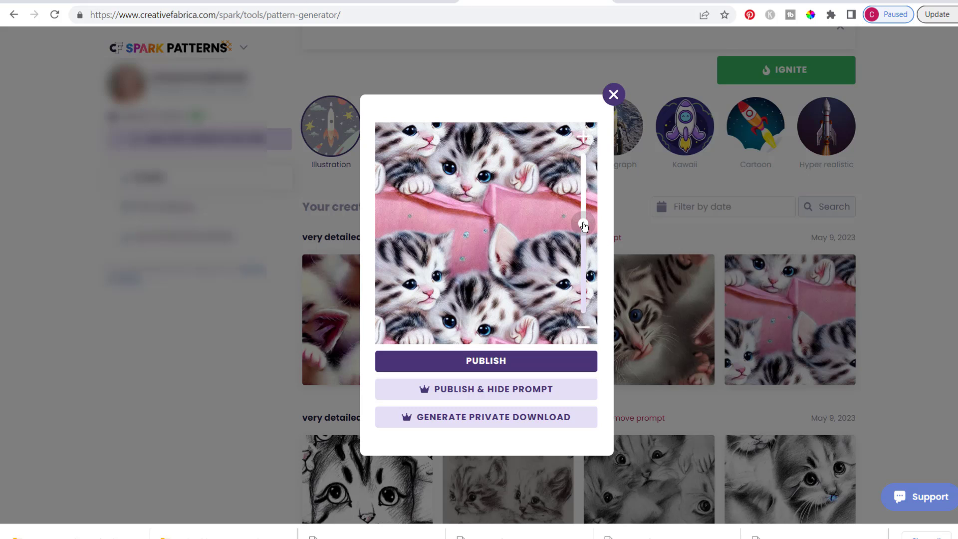
{"action": "left_click_drag", "start_coordinate": [583, 226], "coordinate": [572, 320]}
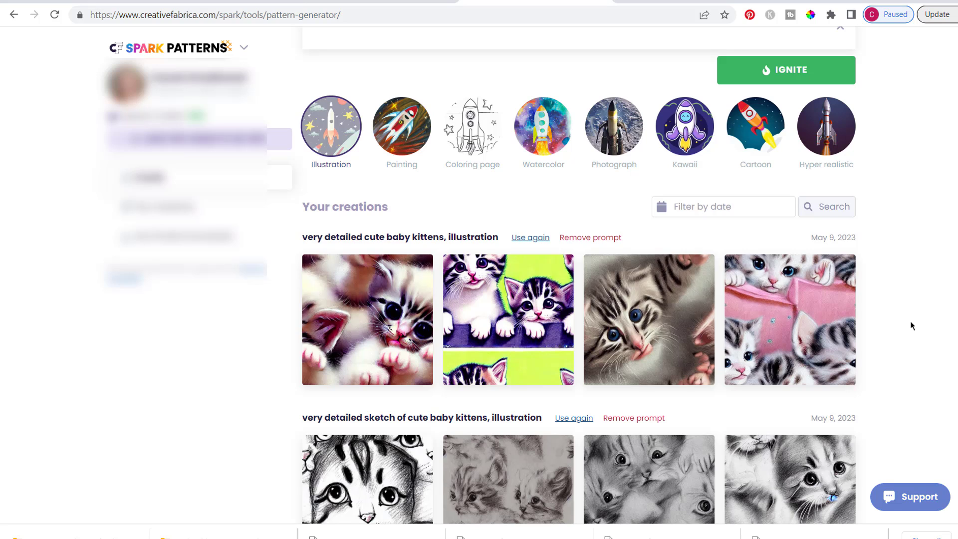
Check the publishing and private-download options for the kitten pattern with the pink background, then close them
{"action": "mouse_move", "coordinate": [823, 313]}
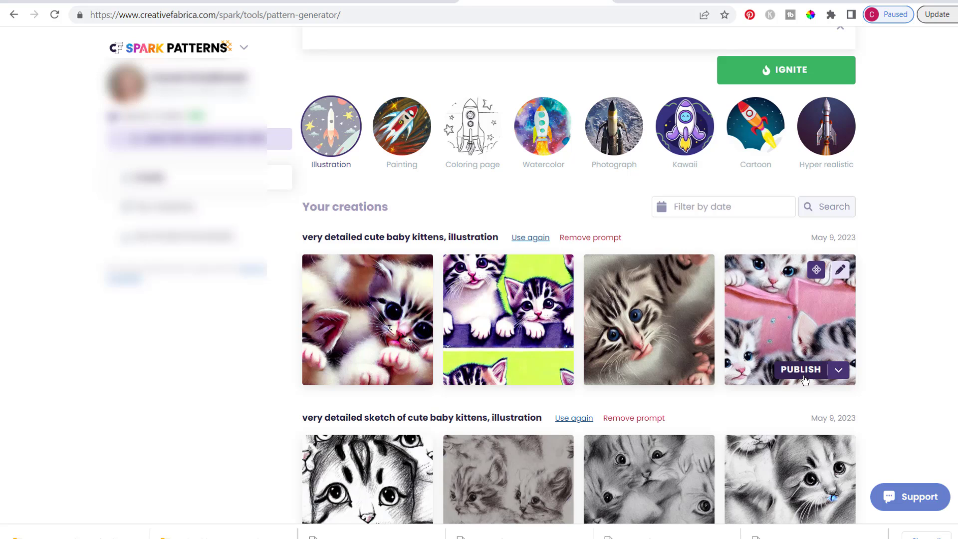
{"action": "left_click", "coordinate": [838, 371]}
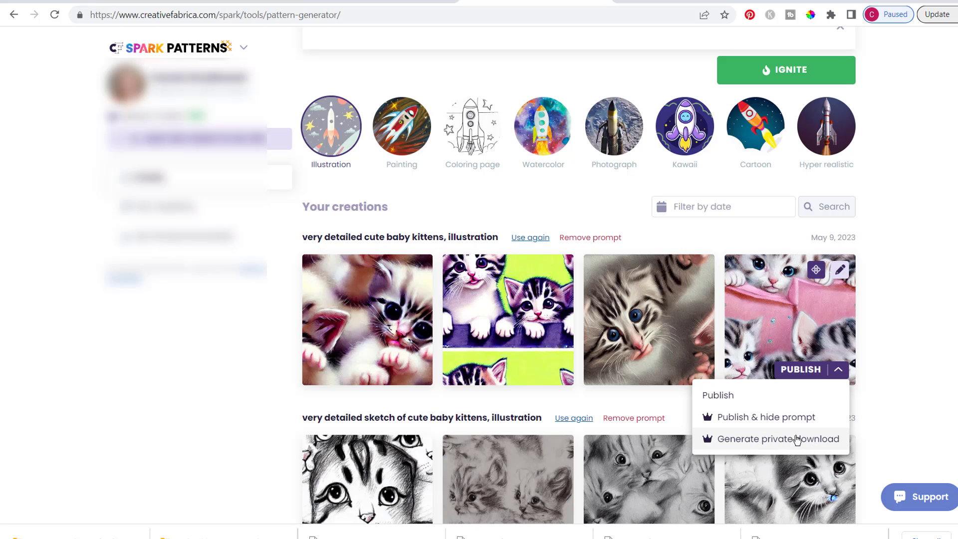
{"action": "left_click", "coordinate": [891, 313]}
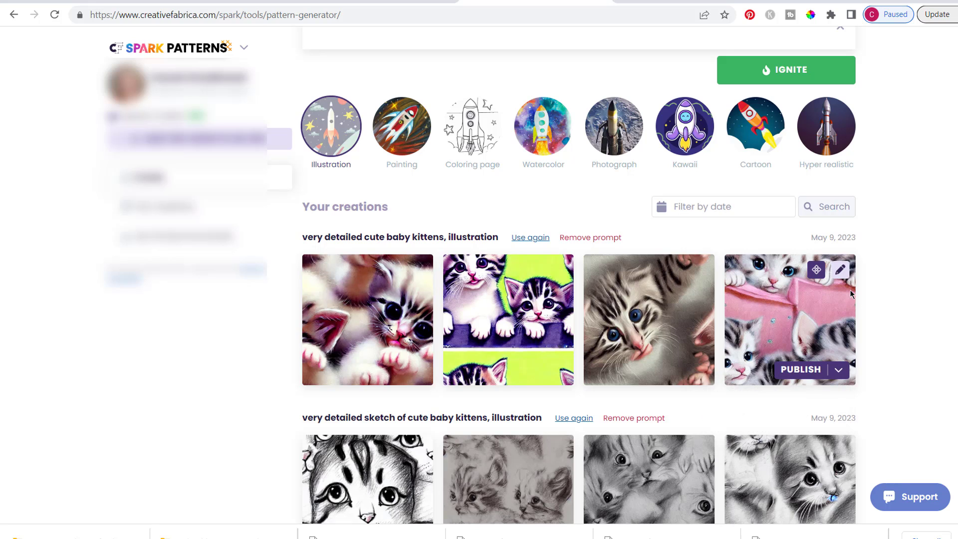
Create ImageMix variations of the kitten pattern with the pink background and look through them down to the last row
{"action": "left_click", "coordinate": [816, 271]}
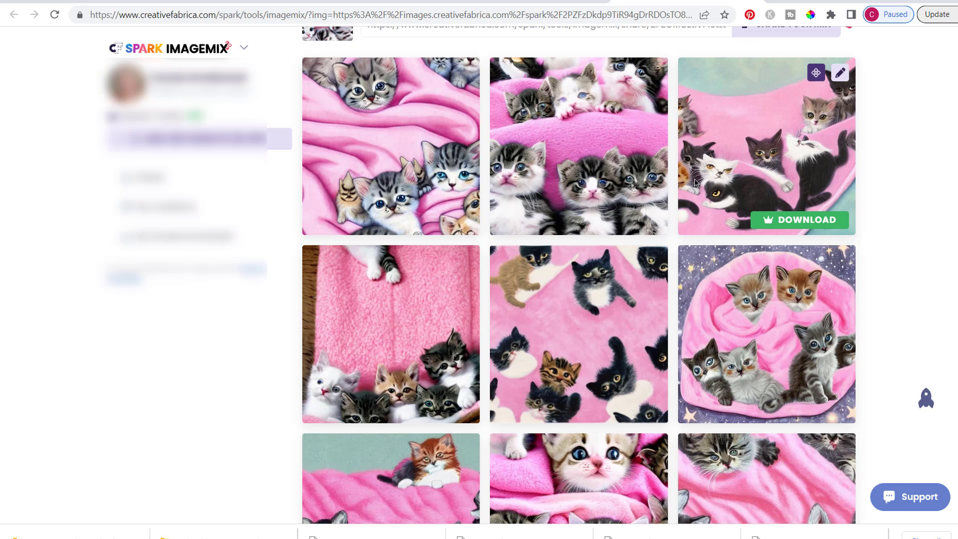
{"action": "scroll", "coordinate": [697, 183], "scroll_direction": "up", "scroll_amount": 3}
{"action": "scroll", "coordinate": [697, 184], "scroll_direction": "up", "scroll_amount": 1}
{"action": "scroll", "coordinate": [696, 183], "scroll_direction": "down", "scroll_amount": 3}
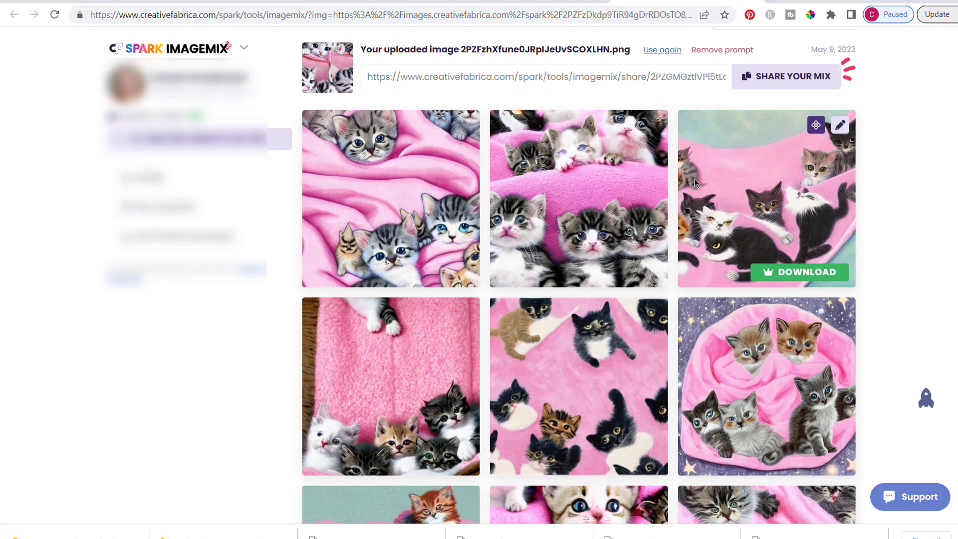
{"action": "scroll", "coordinate": [695, 182], "scroll_direction": "down", "scroll_amount": 3}
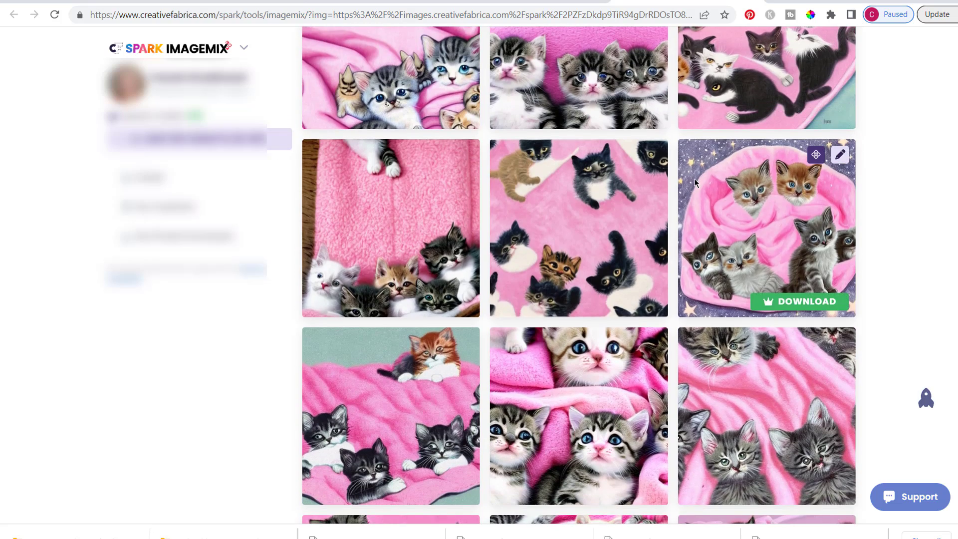
{"action": "scroll", "coordinate": [693, 178], "scroll_direction": "down", "scroll_amount": 4}
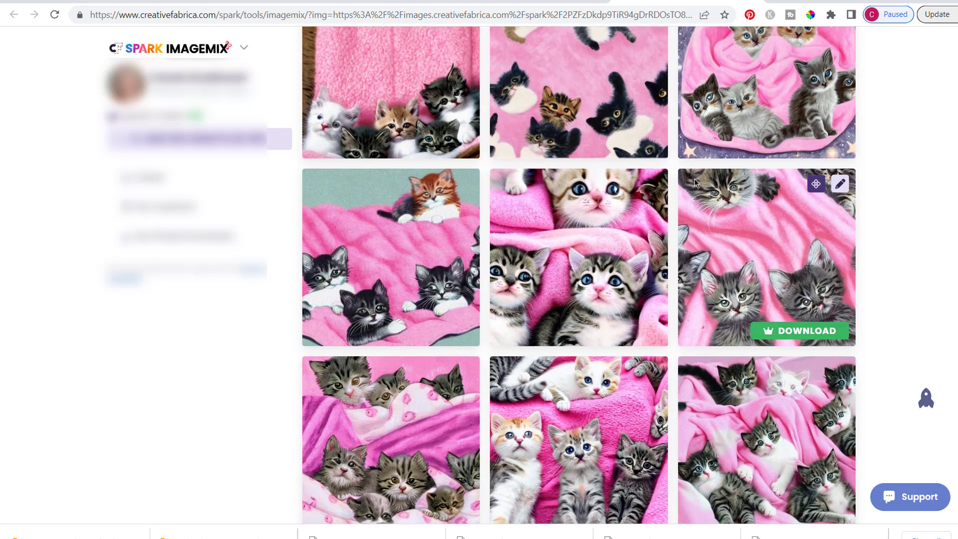
{"action": "scroll", "coordinate": [694, 178], "scroll_direction": "down", "scroll_amount": 2}
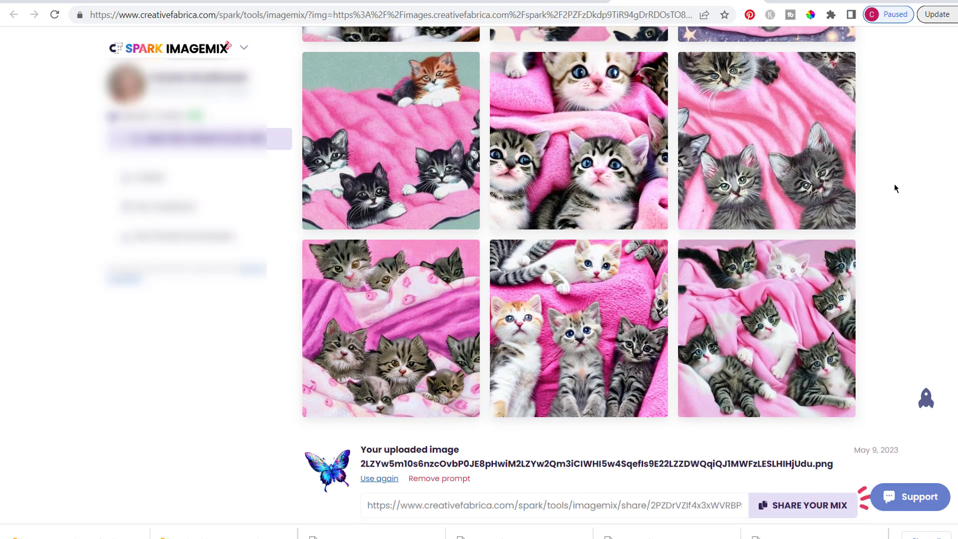
Review the full set of pink-blanket kitten variations again, comparing the rows with one another
{"action": "scroll", "coordinate": [895, 185], "scroll_direction": "up", "scroll_amount": 7}
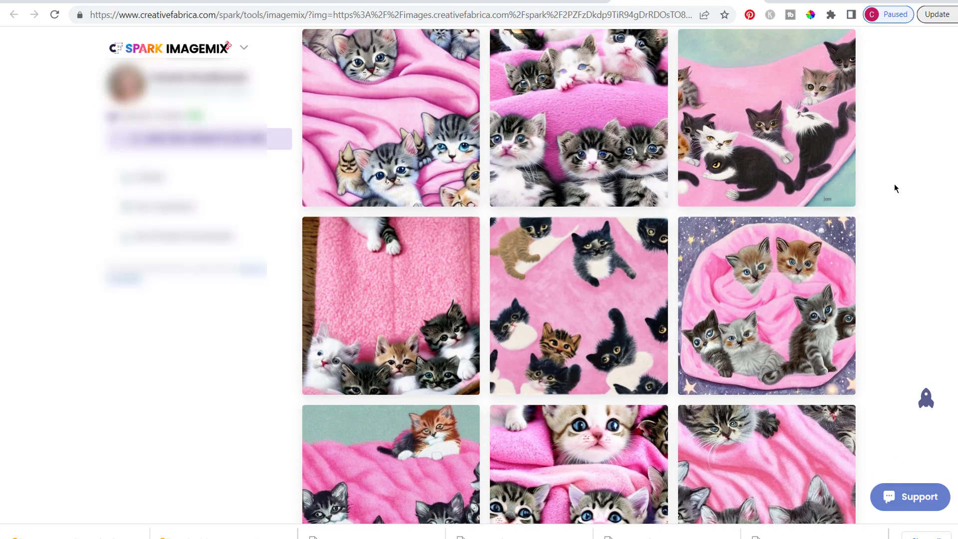
{"action": "scroll", "coordinate": [894, 188], "scroll_direction": "up", "scroll_amount": 3}
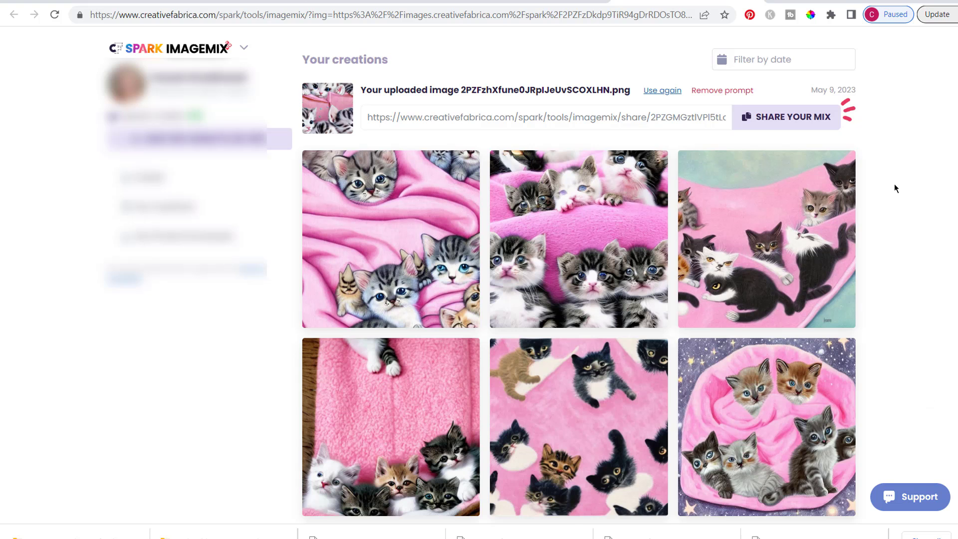
{"action": "scroll", "coordinate": [894, 188], "scroll_direction": "down", "scroll_amount": 2}
{"action": "scroll", "coordinate": [894, 188], "scroll_direction": "down", "scroll_amount": 1}
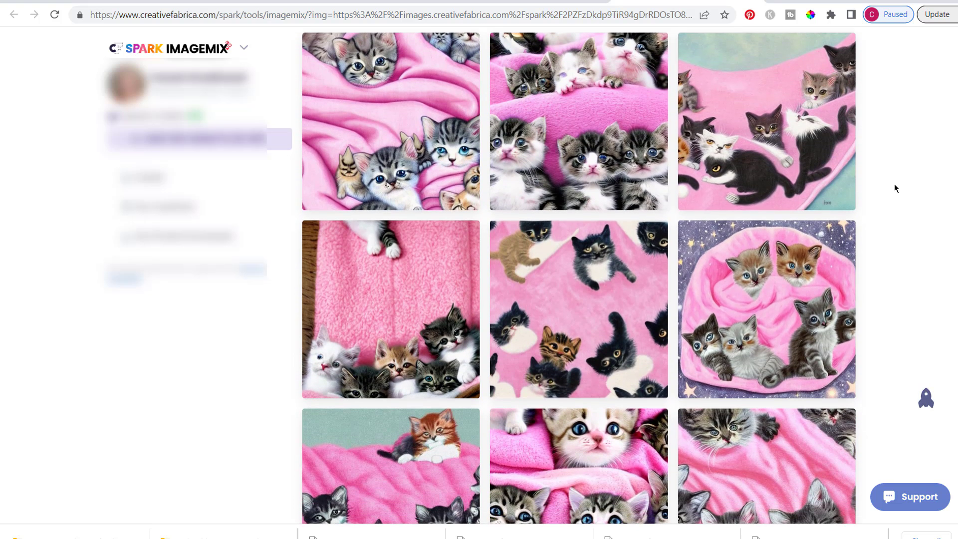
{"action": "scroll", "coordinate": [894, 188], "scroll_direction": "up", "scroll_amount": 1}
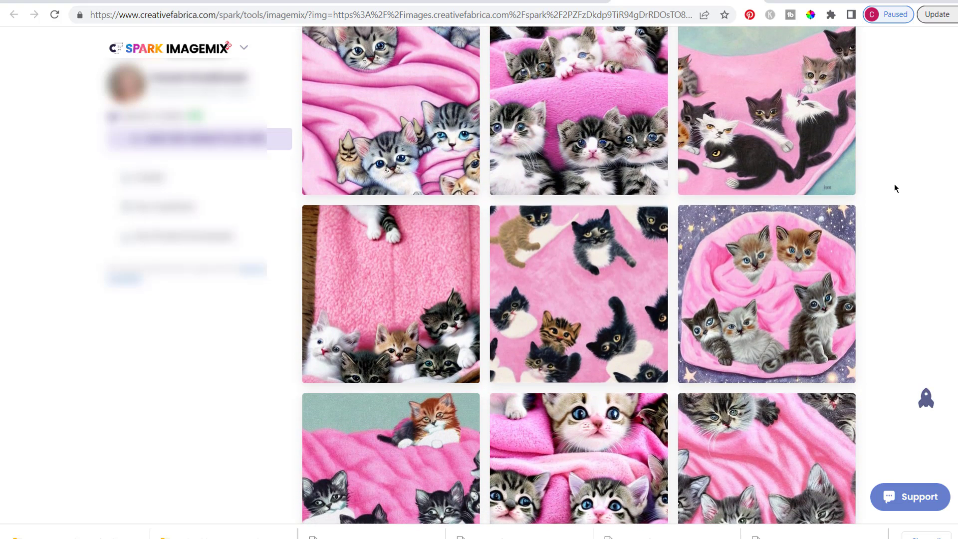
{"action": "mouse_move", "coordinate": [716, 149]}
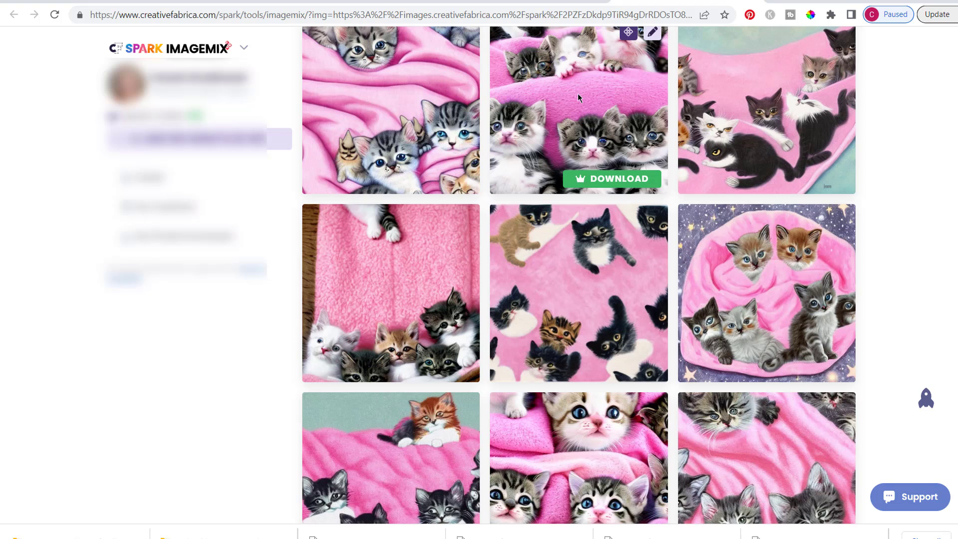
{"action": "scroll", "coordinate": [578, 94], "scroll_direction": "up", "scroll_amount": 1}
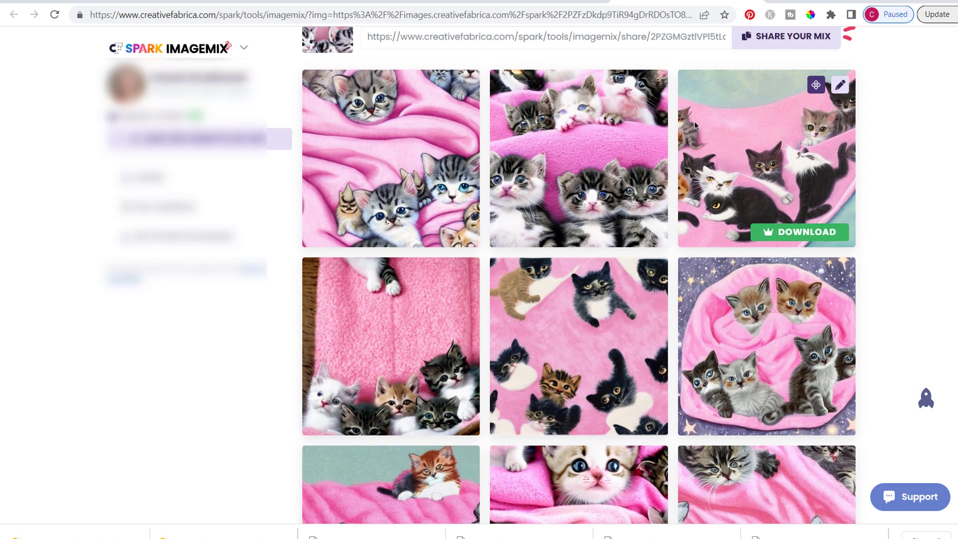
{"action": "scroll", "coordinate": [627, 113], "scroll_direction": "up", "scroll_amount": 1}
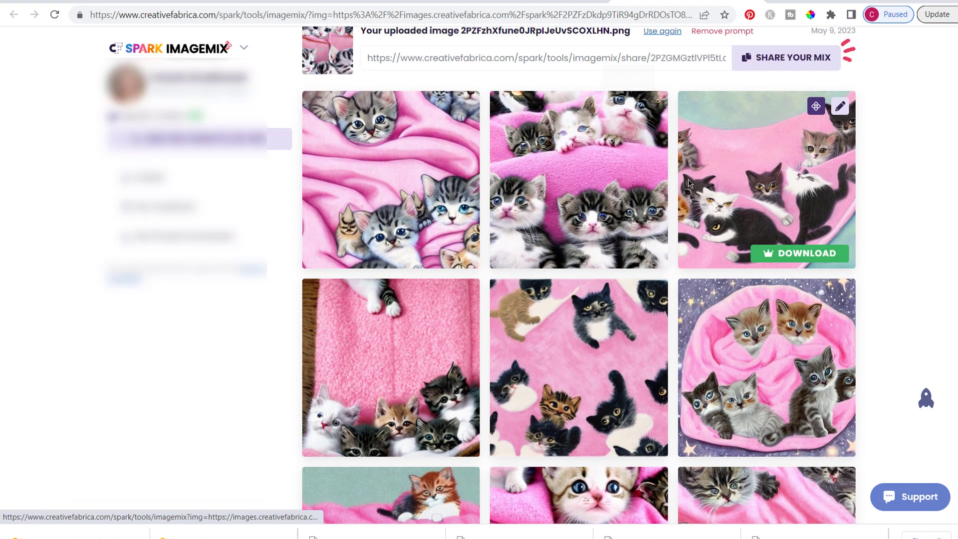
{"action": "scroll", "coordinate": [689, 183], "scroll_direction": "down", "scroll_amount": 7}
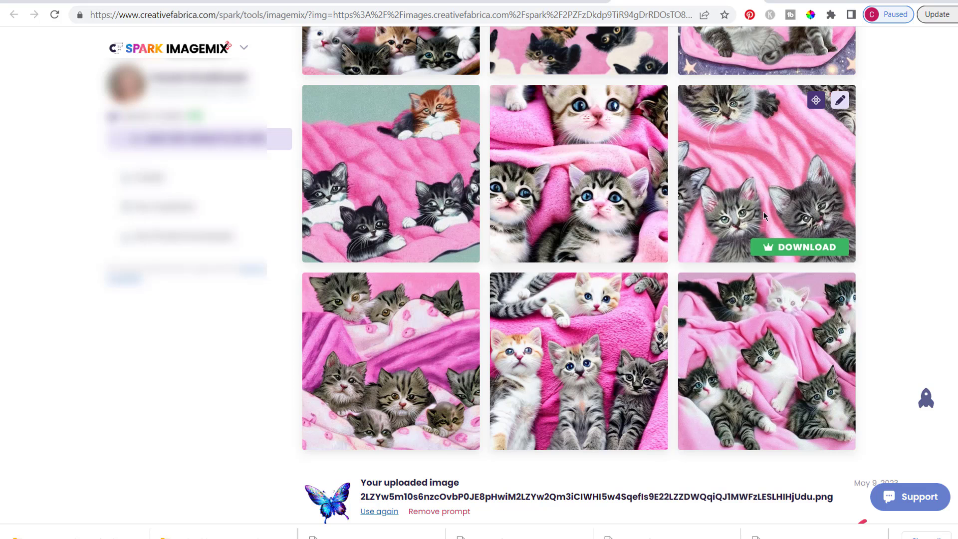
{"action": "scroll", "coordinate": [874, 187], "scroll_direction": "up", "scroll_amount": 8}
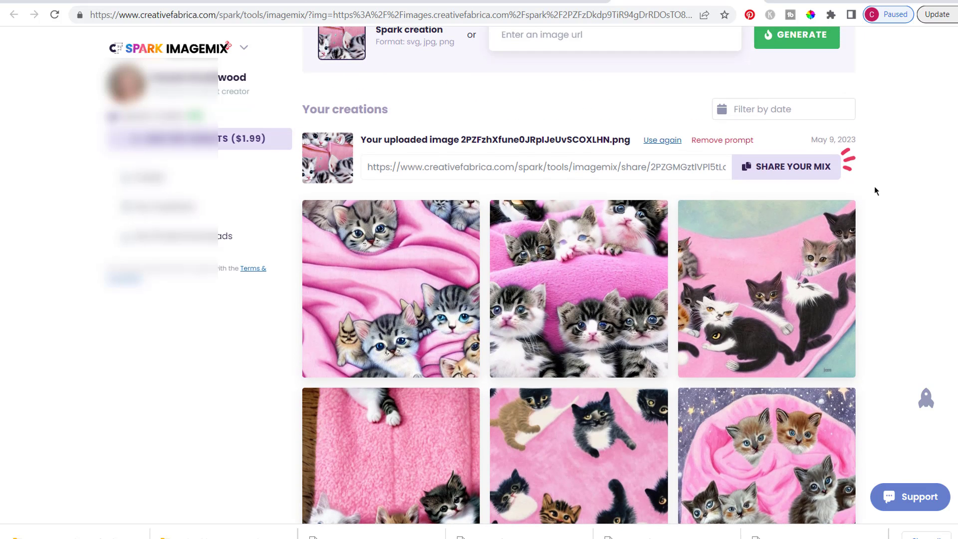
Open the community gallery of Spark patterns and browse to the kitten faces pattern to check its prompt
{"action": "scroll", "coordinate": [874, 190], "scroll_direction": "up", "scroll_amount": 3}
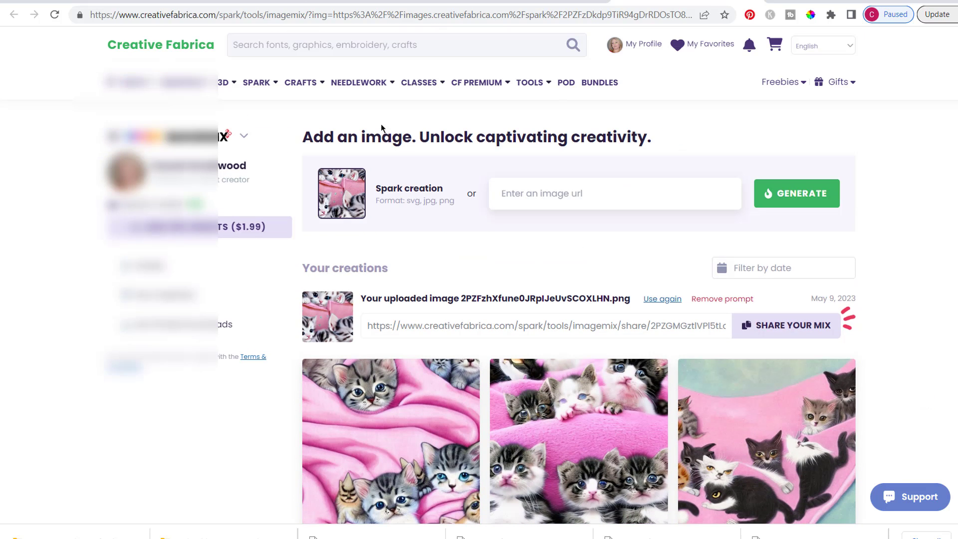
{"action": "mouse_move", "coordinate": [258, 85]}
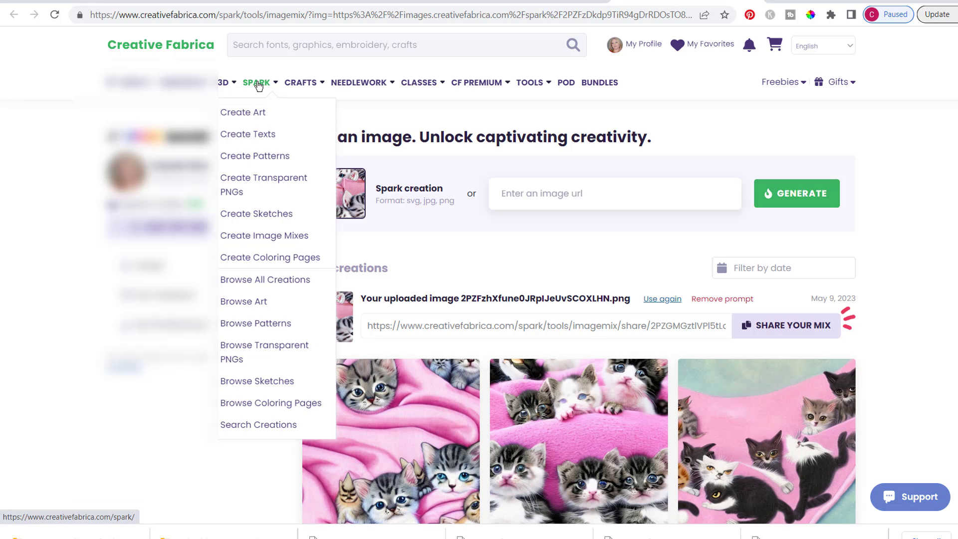
{"action": "left_click", "coordinate": [264, 328]}
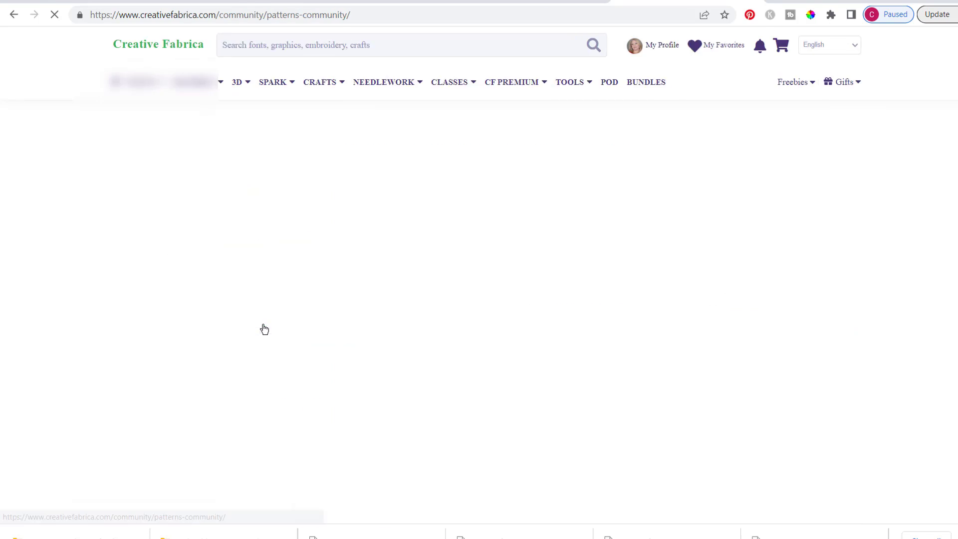
{"action": "scroll", "coordinate": [879, 333], "scroll_direction": "down", "scroll_amount": 2}
{"action": "scroll", "coordinate": [879, 338], "scroll_direction": "down", "scroll_amount": 6}
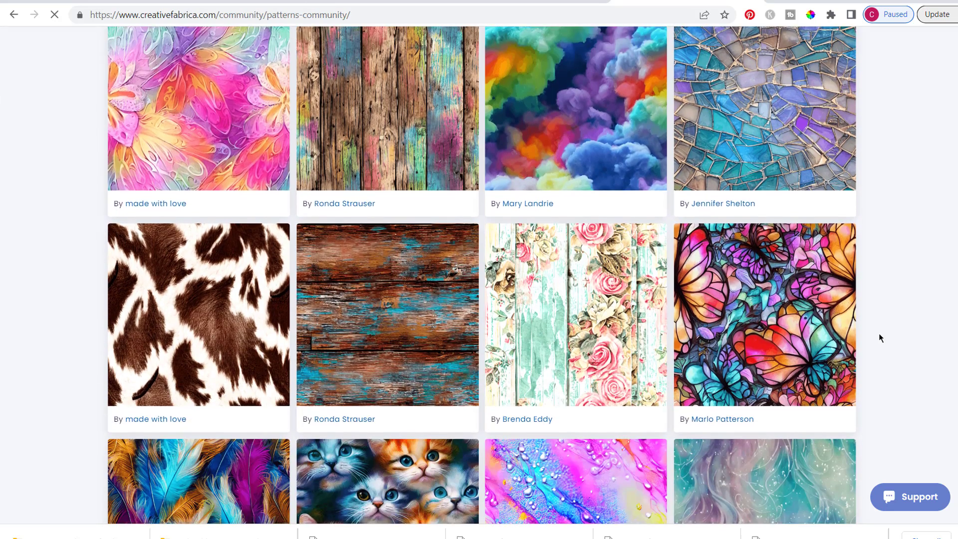
{"action": "scroll", "coordinate": [879, 337], "scroll_direction": "down", "scroll_amount": 3}
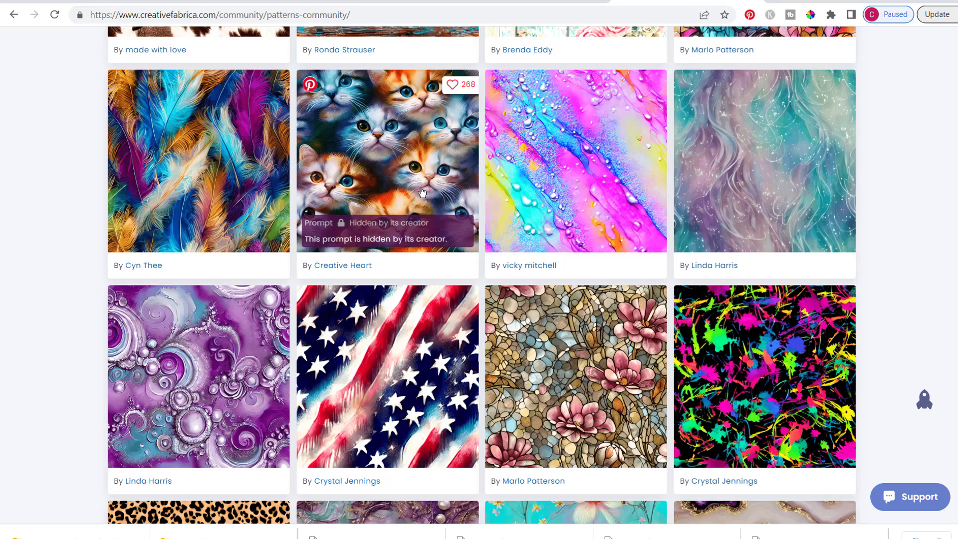
Reuse the community prompt "intricate detail rainbow cotton candy clouds, hyper realistic, intricate detail" to generate Hyper realistic patterns and review them
{"action": "scroll", "coordinate": [888, 207], "scroll_direction": "up", "scroll_amount": 2}
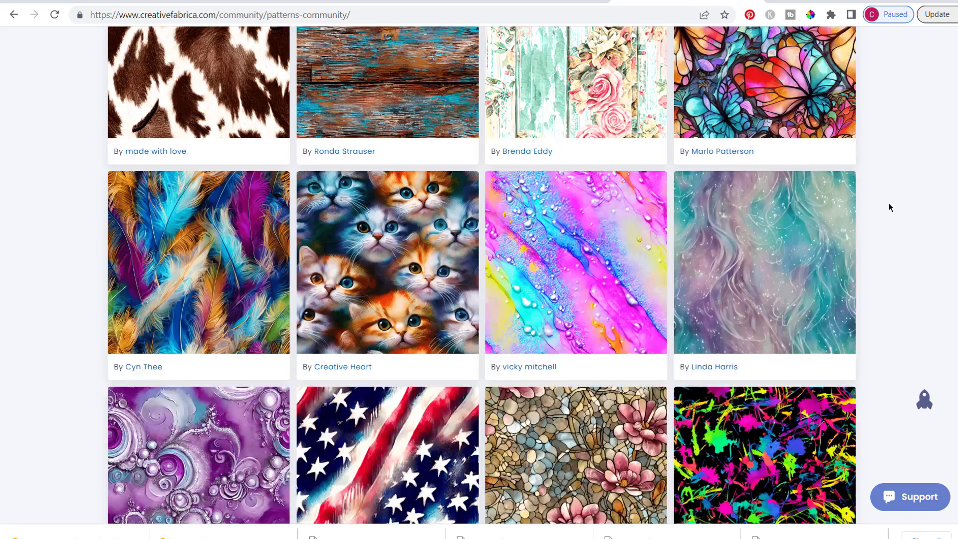
{"action": "scroll", "coordinate": [889, 208], "scroll_direction": "up", "scroll_amount": 8}
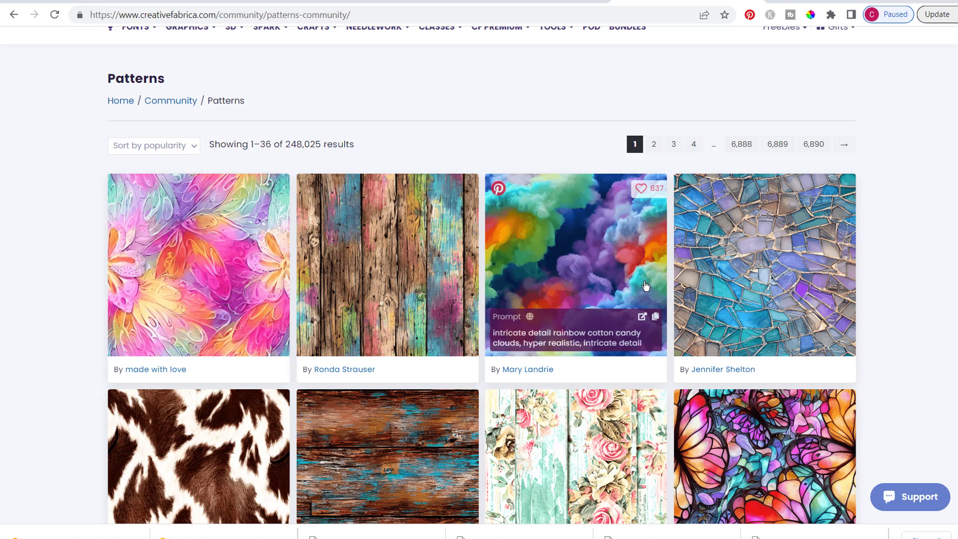
{"action": "scroll", "coordinate": [617, 297], "scroll_direction": "down", "scroll_amount": 1}
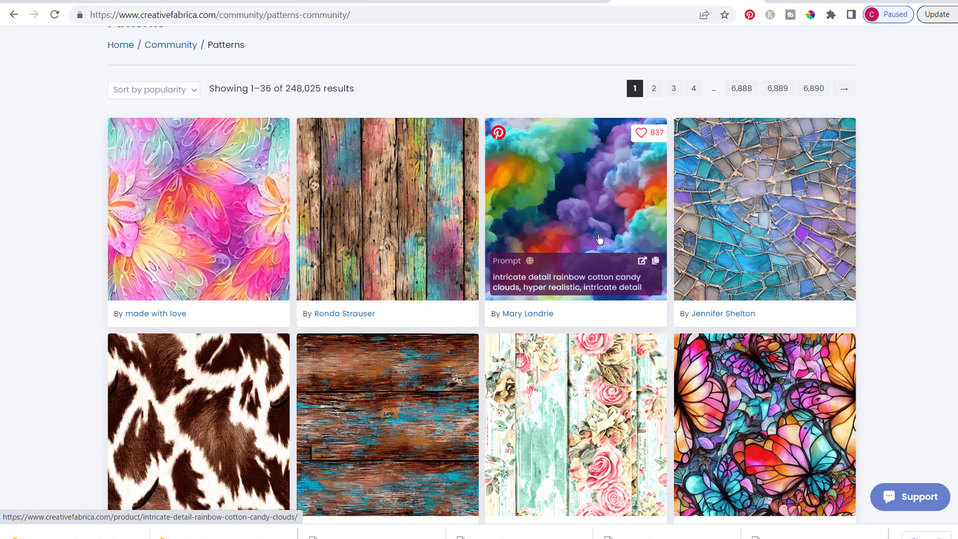
{"action": "left_click", "coordinate": [642, 262]}
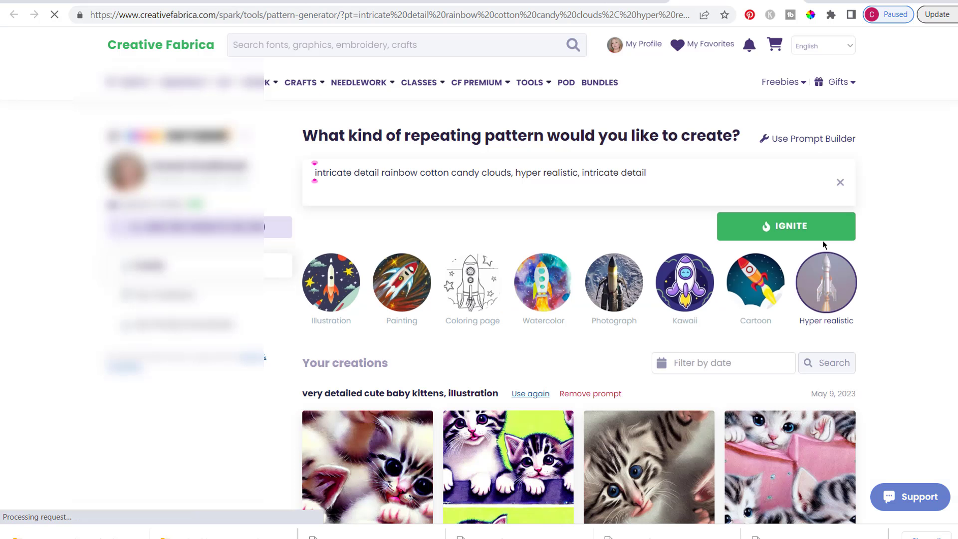
{"action": "left_click", "coordinate": [795, 234]}
{"action": "scroll", "coordinate": [872, 388], "scroll_direction": "down", "scroll_amount": 5}
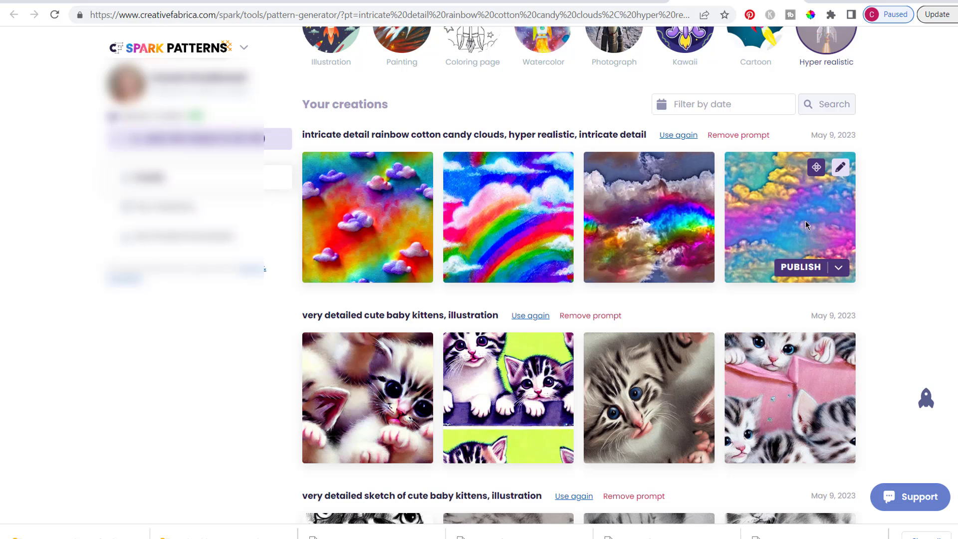
{"action": "scroll", "coordinate": [890, 192], "scroll_direction": "up", "scroll_amount": 3}
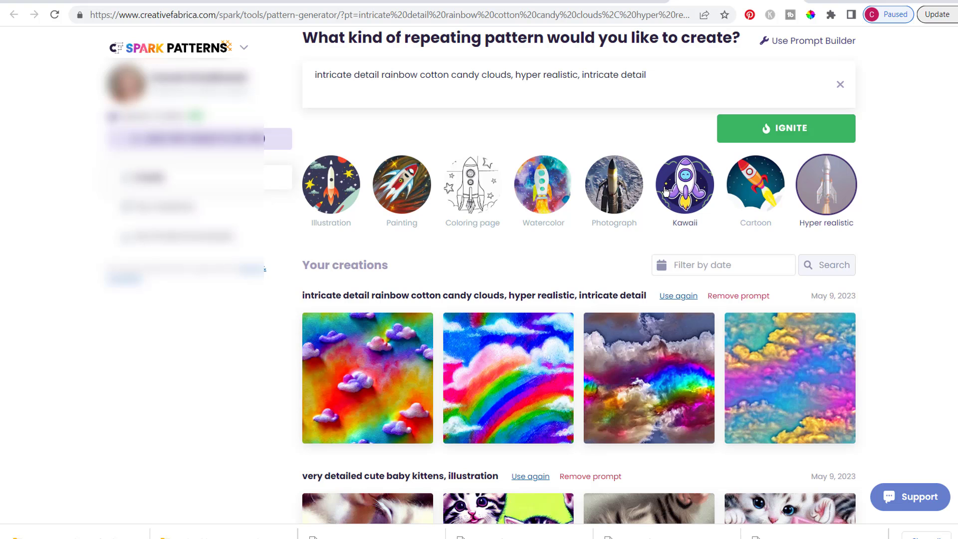
{"action": "scroll", "coordinate": [901, 217], "scroll_direction": "down", "scroll_amount": 2}
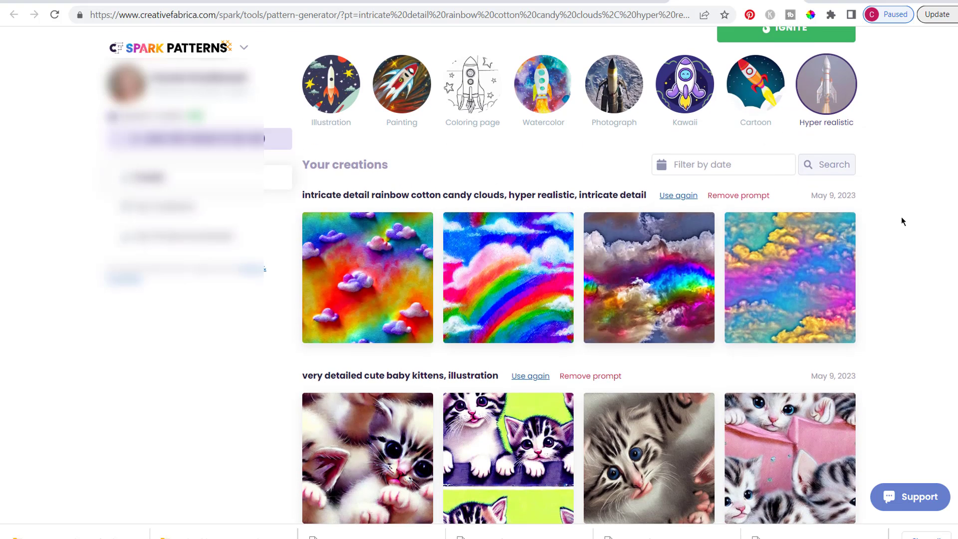
Return to the community patterns and open the rainbow cotton candy clouds pattern to examine its preview and download option
{"action": "scroll", "coordinate": [902, 217], "scroll_direction": "up", "scroll_amount": 3}
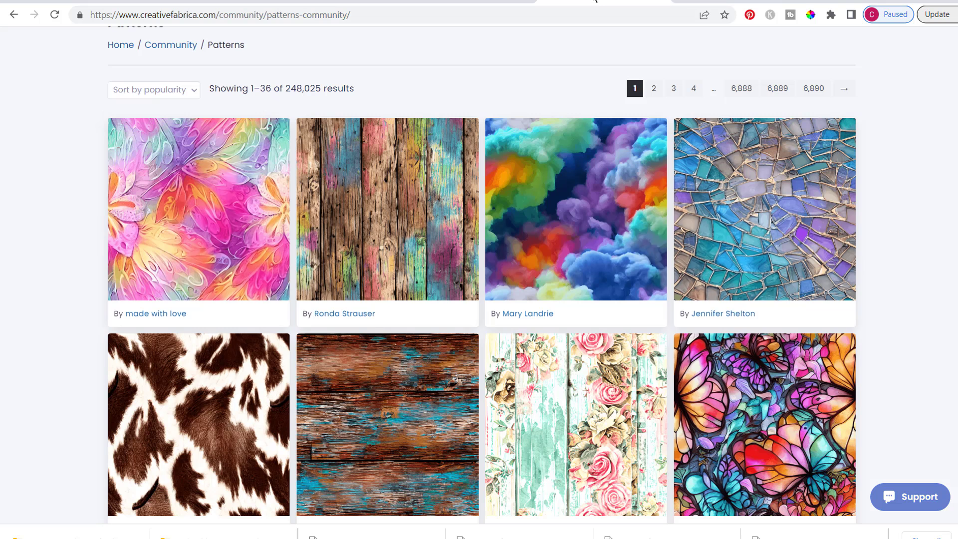
{"action": "scroll", "coordinate": [906, 267], "scroll_direction": "up", "scroll_amount": 1}
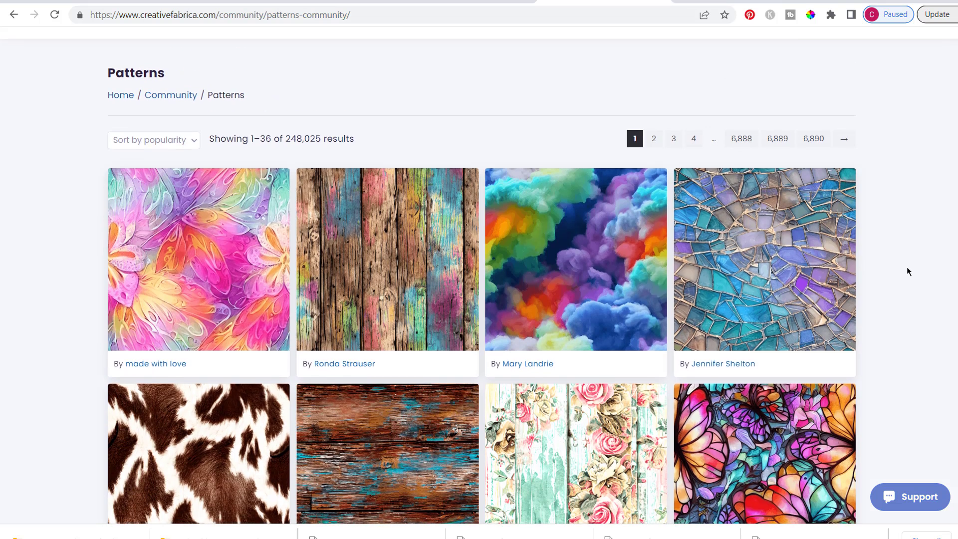
{"action": "scroll", "coordinate": [907, 271], "scroll_direction": "down", "scroll_amount": 1}
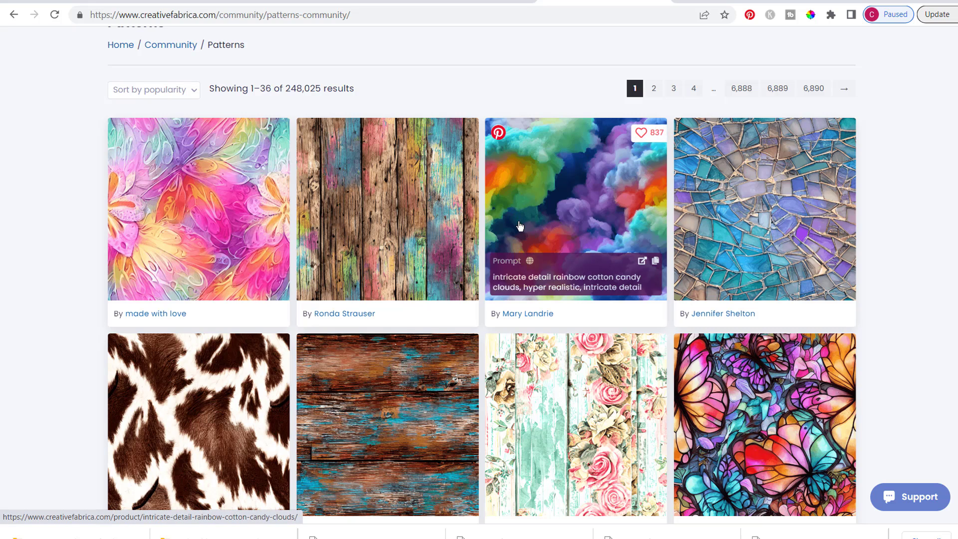
{"action": "left_click", "coordinate": [580, 207]}
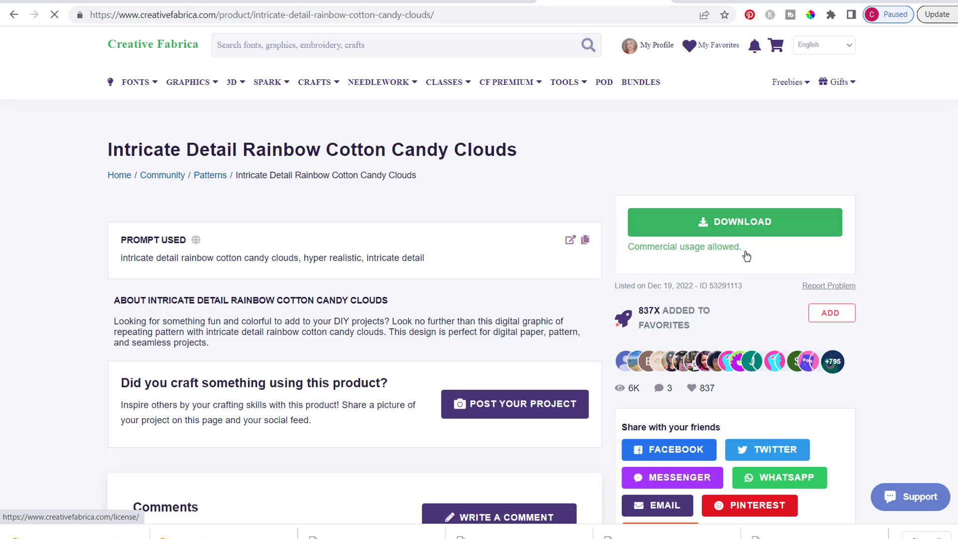
{"action": "scroll", "coordinate": [523, 325], "scroll_direction": "down", "scroll_amount": 3}
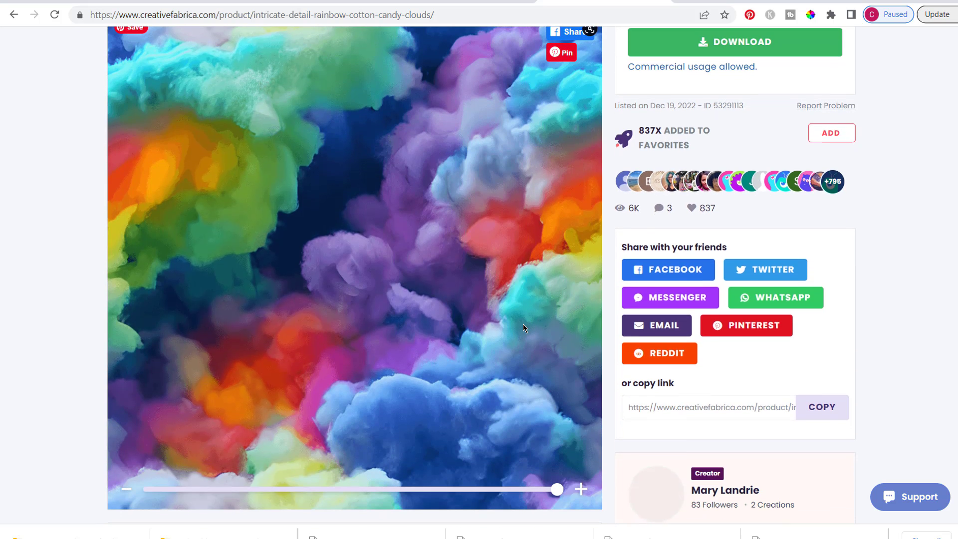
{"action": "scroll", "coordinate": [523, 325], "scroll_direction": "up", "scroll_amount": 3}
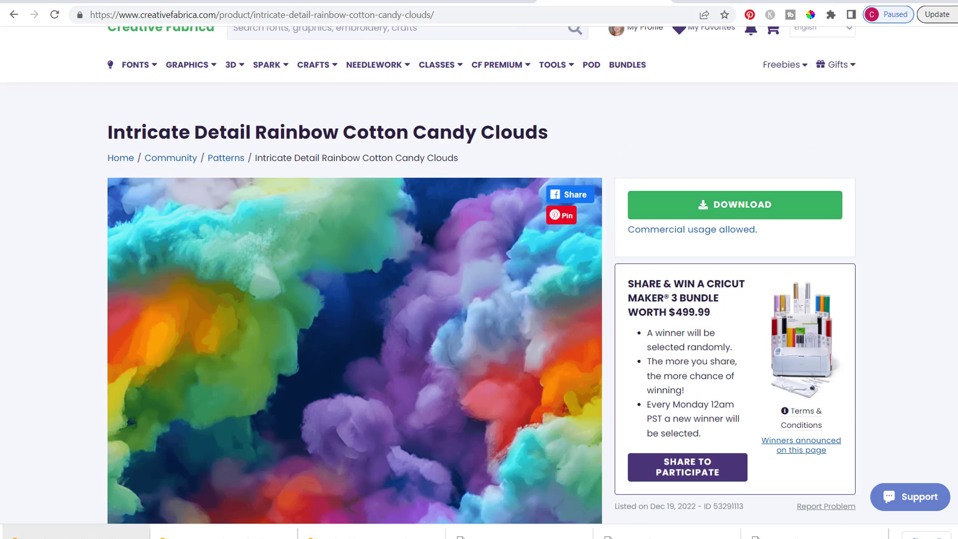
Open the downloaded Intricate-Detail-Rainbow-Cotton-Candy zip archive and extract its PNG file into the Downloads folder
{"action": "left_click", "coordinate": [70, 535]}
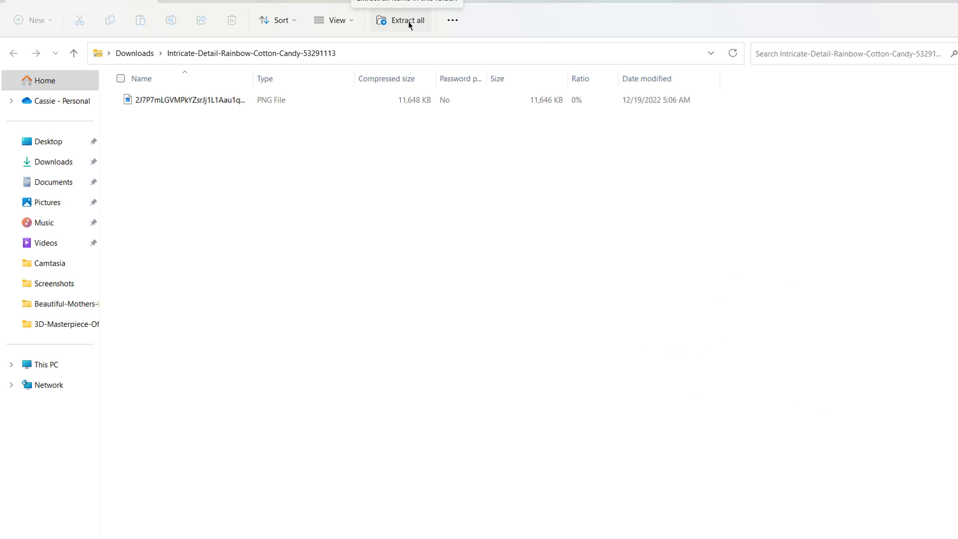
{"action": "left_click", "coordinate": [408, 21]}
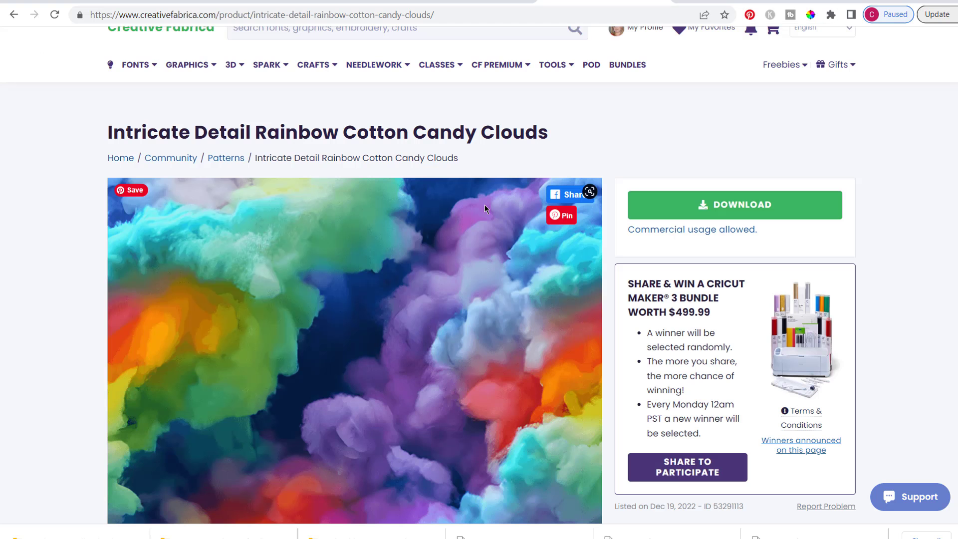
Open Spark's Create Image Mixes tool, upload the extracted rainbow cotton candy clouds PNG and generate variations from it
{"action": "mouse_move", "coordinate": [269, 65]}
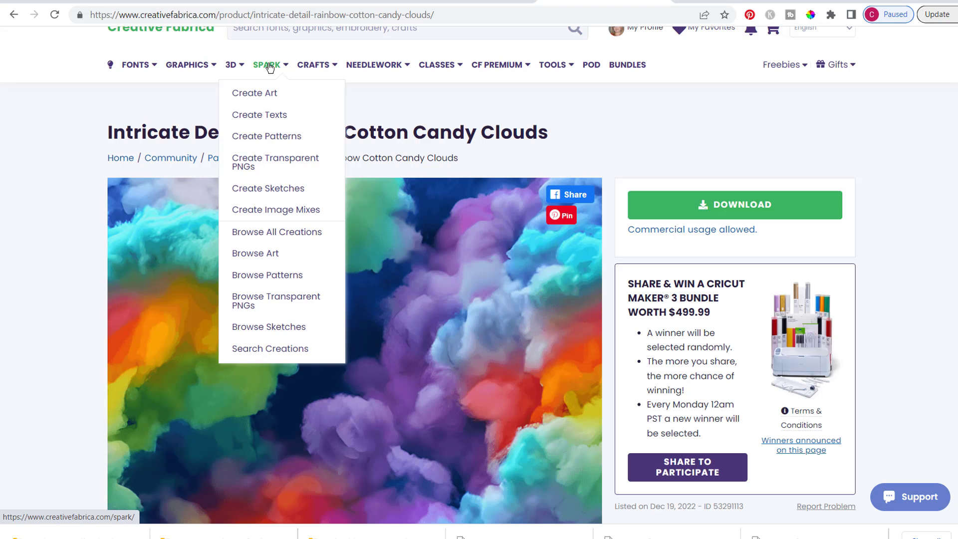
{"action": "left_click", "coordinate": [290, 215]}
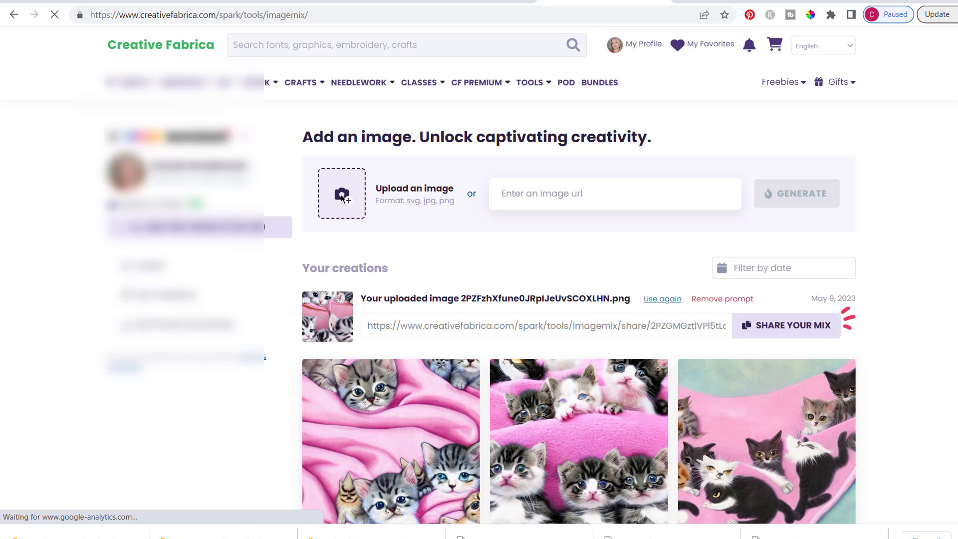
{"action": "left_click", "coordinate": [341, 196]}
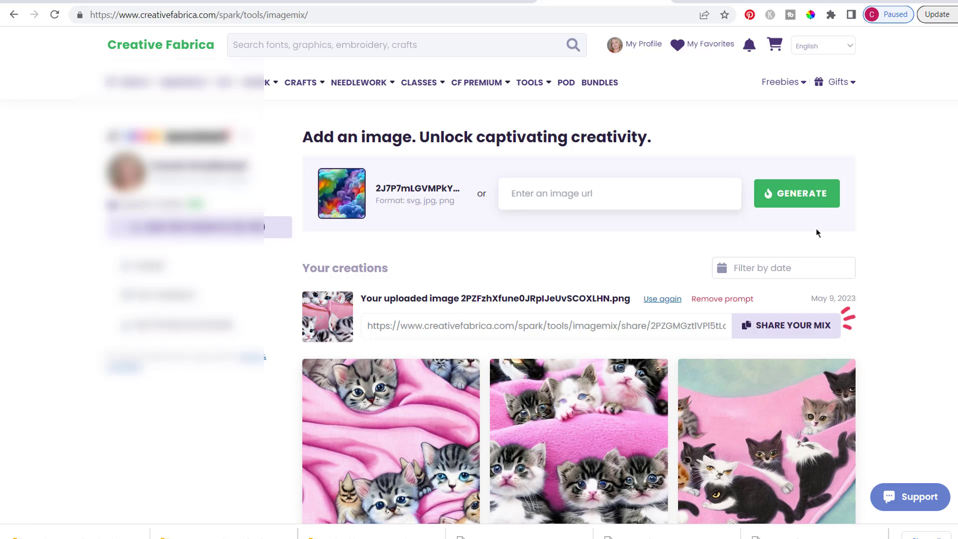
{"action": "left_click", "coordinate": [817, 204]}
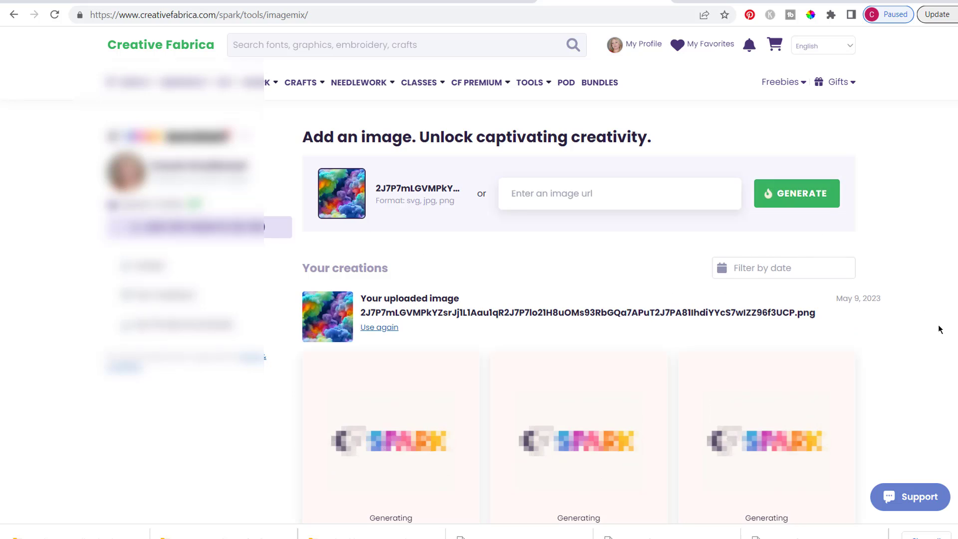
Examine all rows of the generated rainbow cloud variations, comparing them with one another and with the uploaded image
{"action": "scroll", "coordinate": [939, 329], "scroll_direction": "down", "scroll_amount": 2}
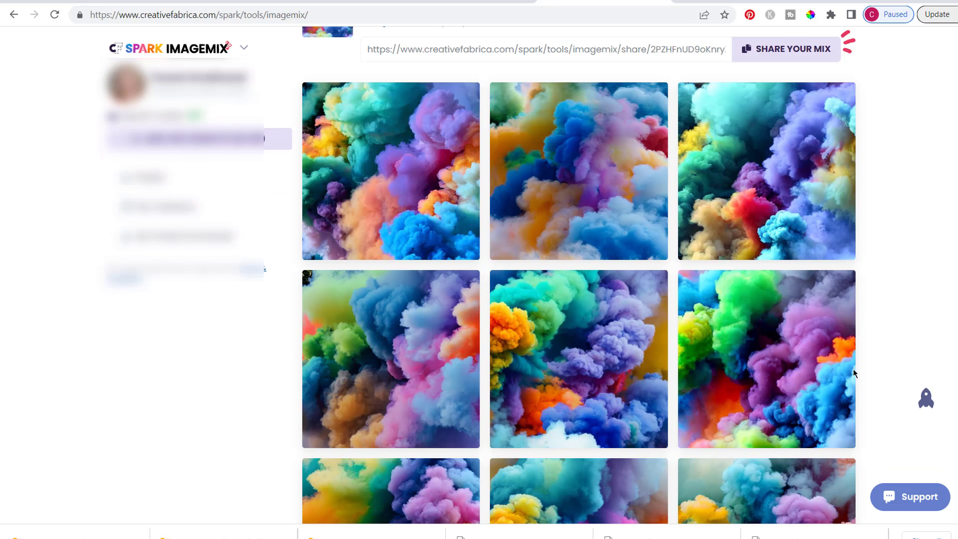
{"action": "scroll", "coordinate": [905, 295], "scroll_direction": "up", "scroll_amount": 3}
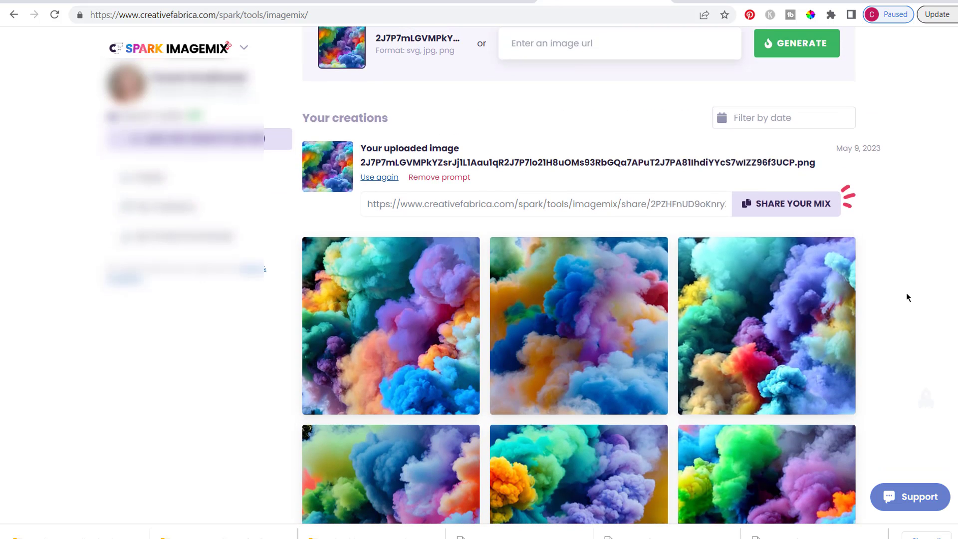
{"action": "scroll", "coordinate": [906, 294], "scroll_direction": "down", "scroll_amount": 4}
{"action": "scroll", "coordinate": [907, 293], "scroll_direction": "down", "scroll_amount": 3}
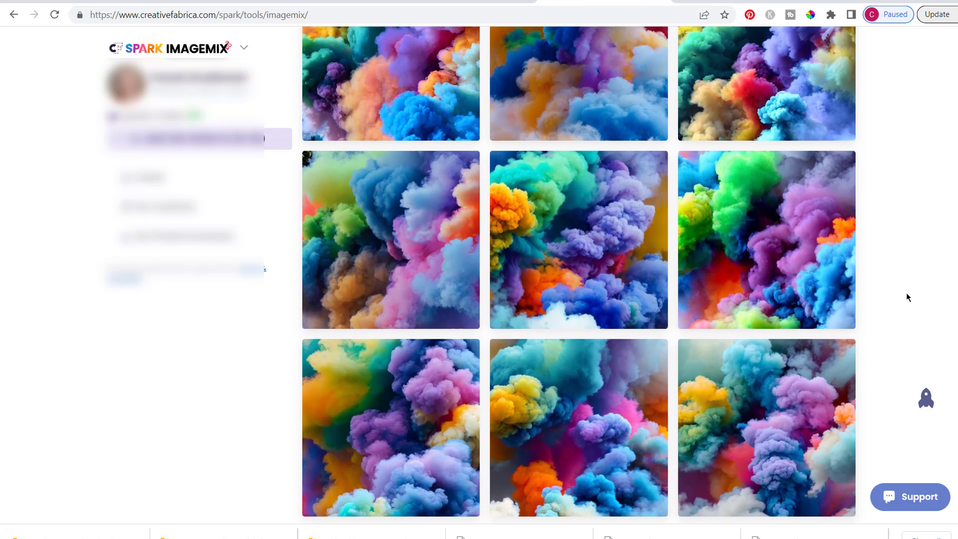
{"action": "scroll", "coordinate": [907, 293], "scroll_direction": "down", "scroll_amount": 4}
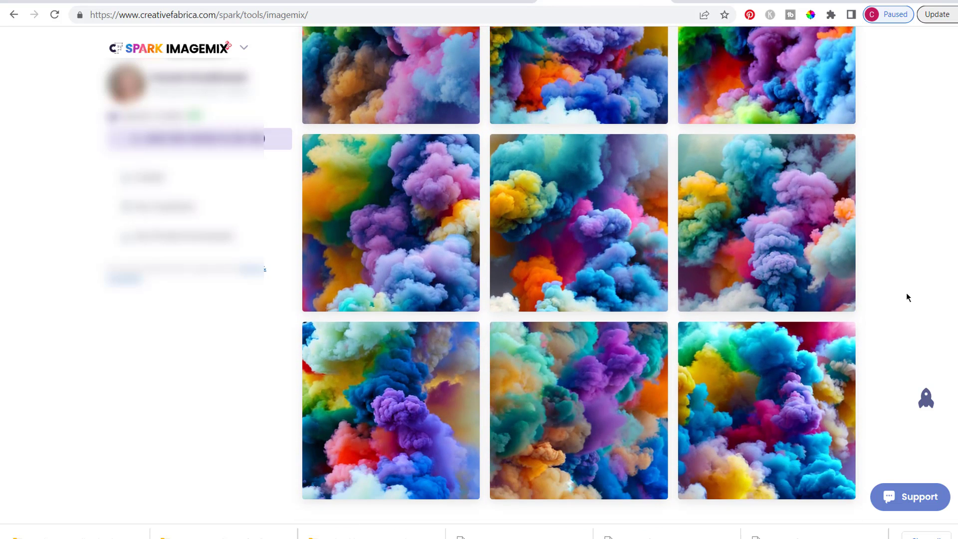
{"action": "scroll", "coordinate": [906, 293], "scroll_direction": "down", "scroll_amount": 1}
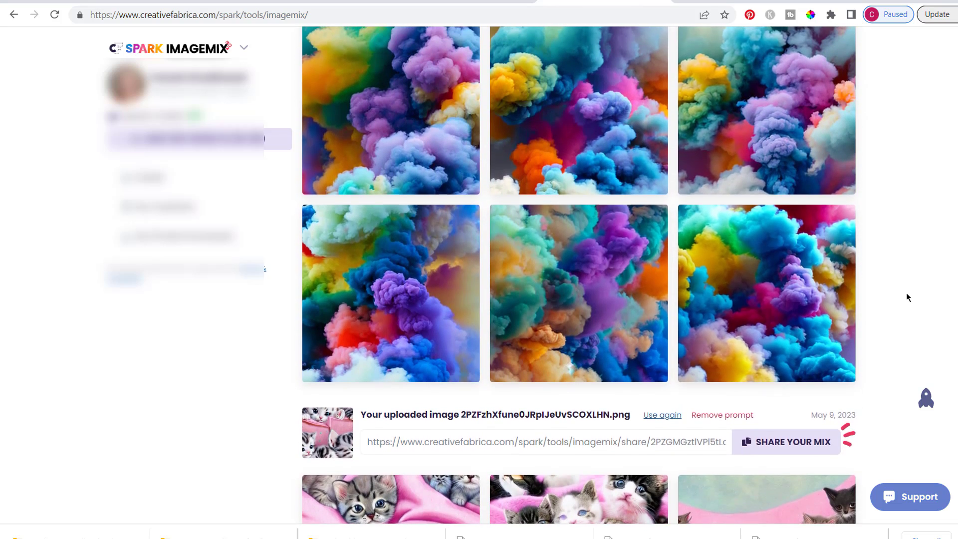
{"action": "scroll", "coordinate": [906, 293], "scroll_direction": "up", "scroll_amount": 2}
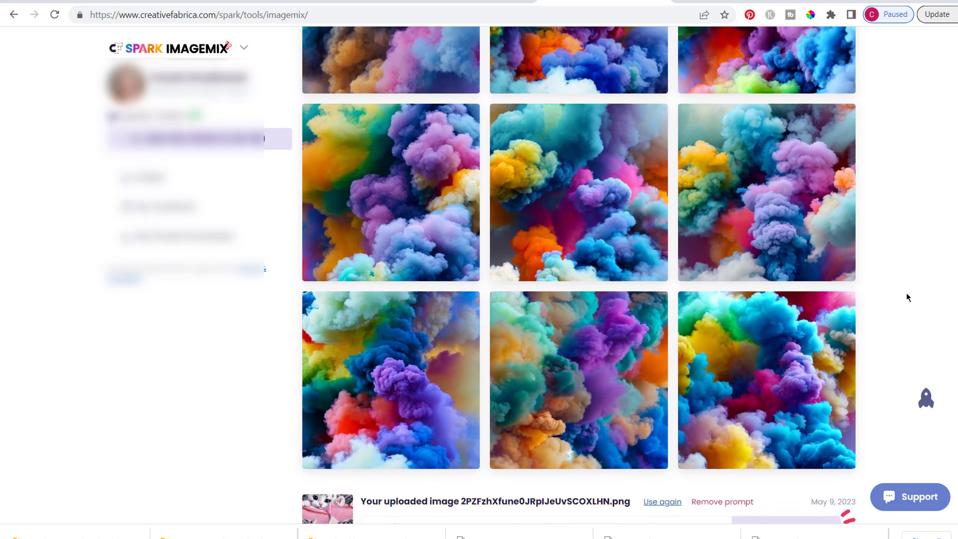
{"action": "scroll", "coordinate": [906, 295], "scroll_direction": "up", "scroll_amount": 2}
{"action": "scroll", "coordinate": [906, 296], "scroll_direction": "up", "scroll_amount": 2}
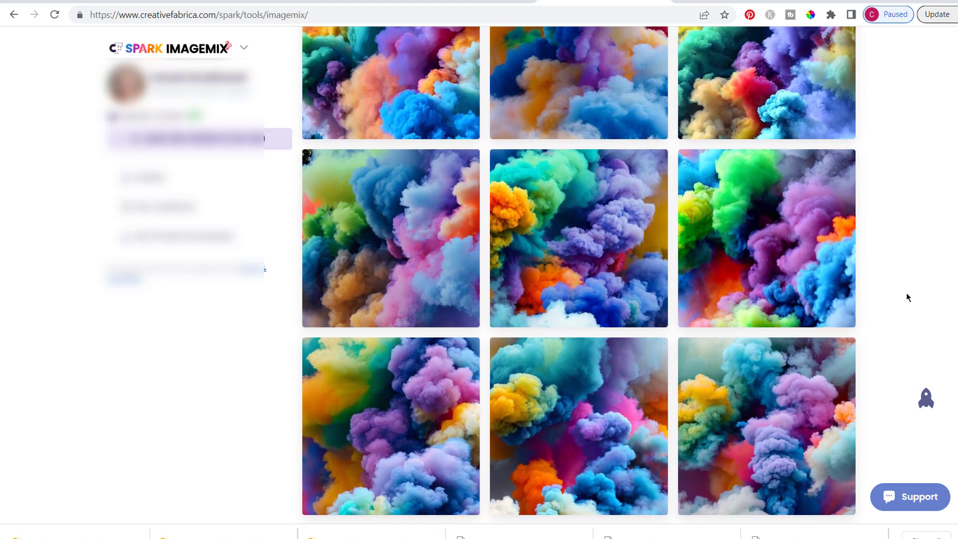
{"action": "scroll", "coordinate": [906, 296], "scroll_direction": "up", "scroll_amount": 3}
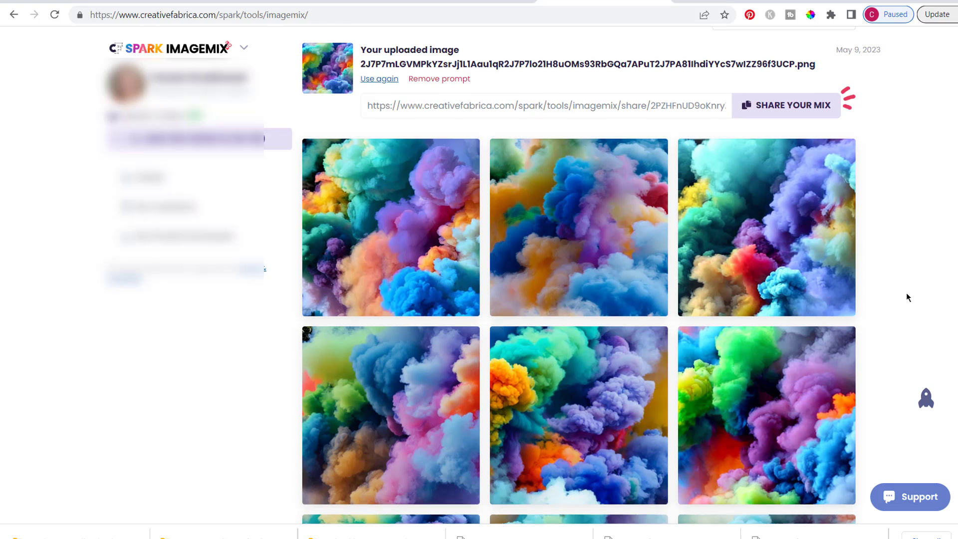
{"action": "scroll", "coordinate": [906, 295], "scroll_direction": "up", "scroll_amount": 1}
{"action": "scroll", "coordinate": [906, 294], "scroll_direction": "down", "scroll_amount": 2}
{"action": "scroll", "coordinate": [906, 292], "scroll_direction": "up", "scroll_amount": 1}
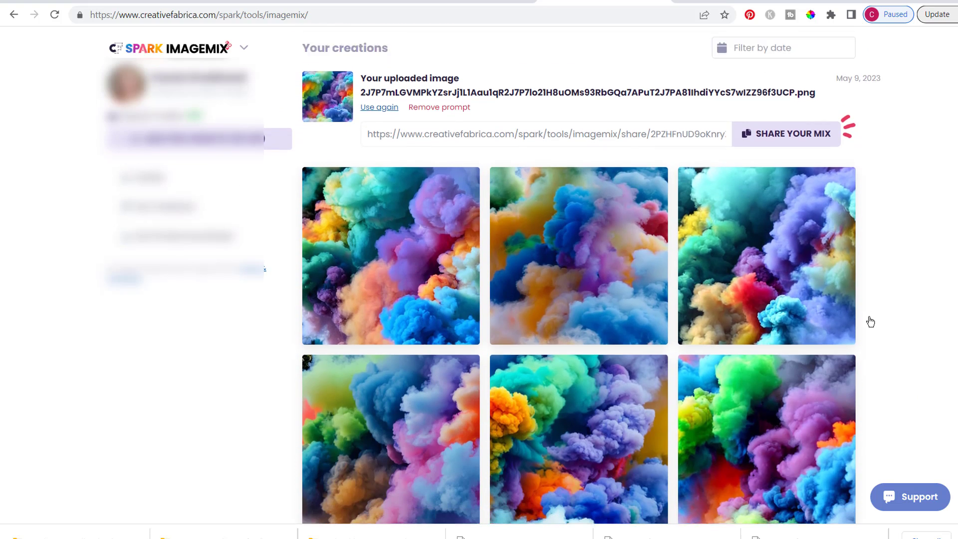
{"action": "scroll", "coordinate": [868, 319], "scroll_direction": "down", "scroll_amount": 1}
{"action": "mouse_move", "coordinate": [843, 300]}
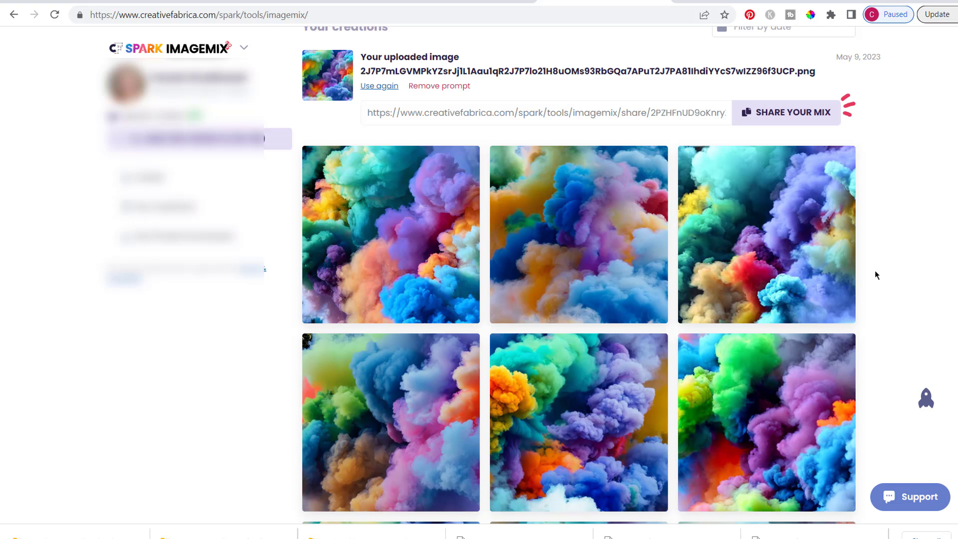
{"action": "scroll", "coordinate": [875, 274], "scroll_direction": "down", "scroll_amount": 3}
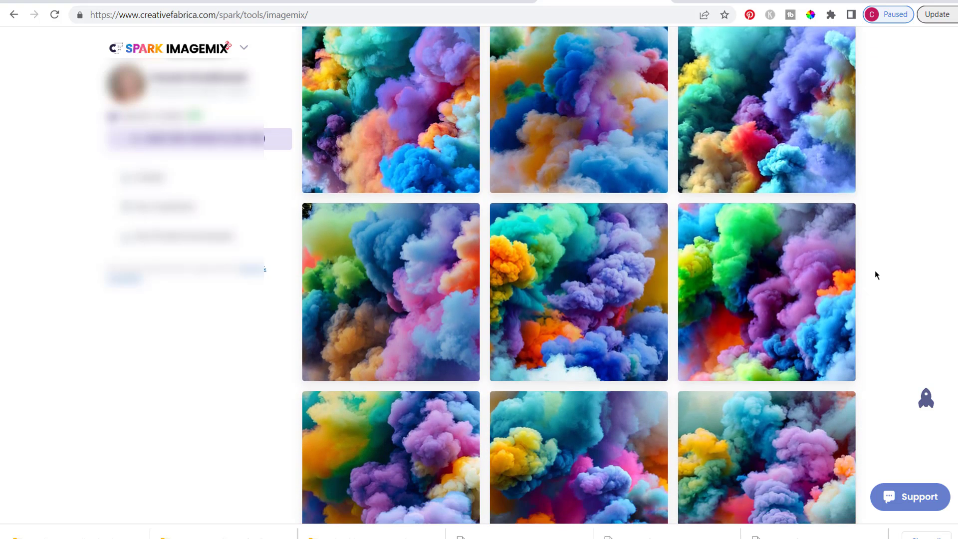